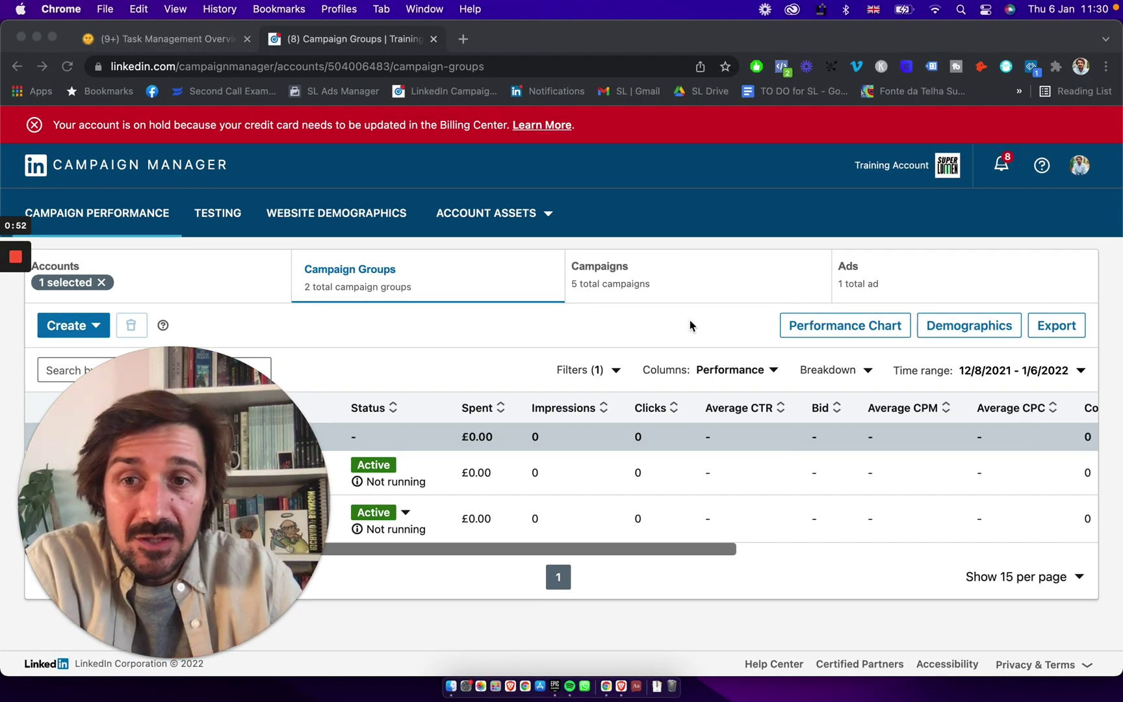
- Open the Account Assets menu from the Campaign Groups overview
click(534, 214)
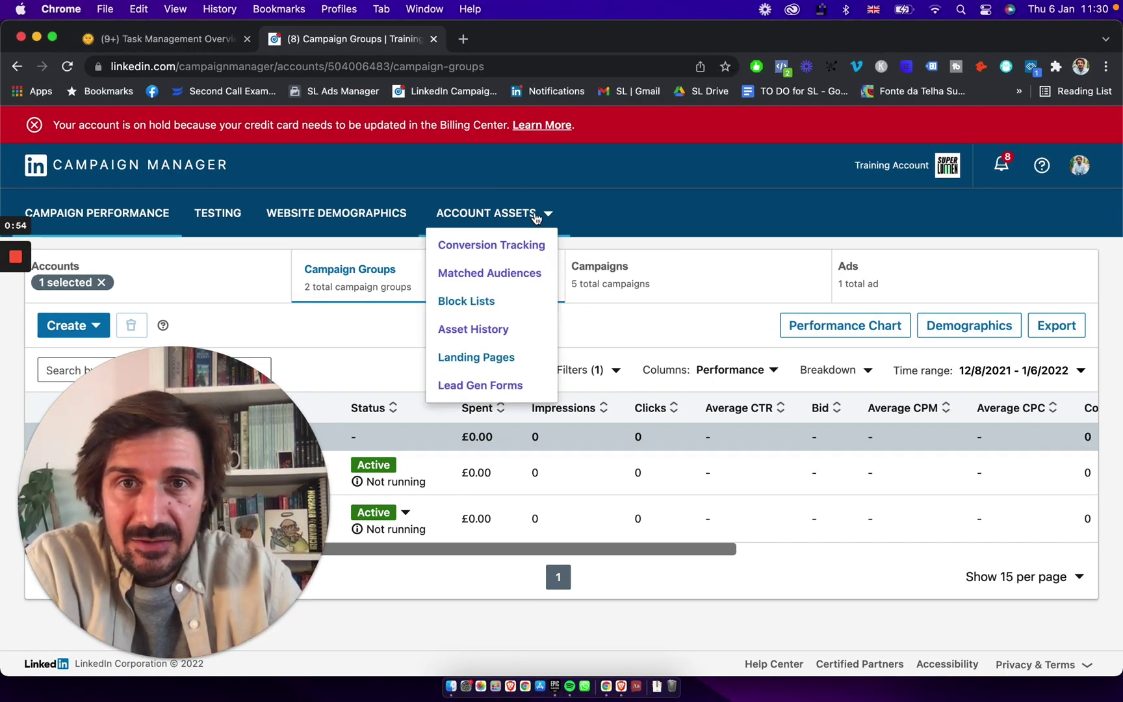
- Go to Conversion Tracking and bring up the Insight Tag install options
click(501, 246)
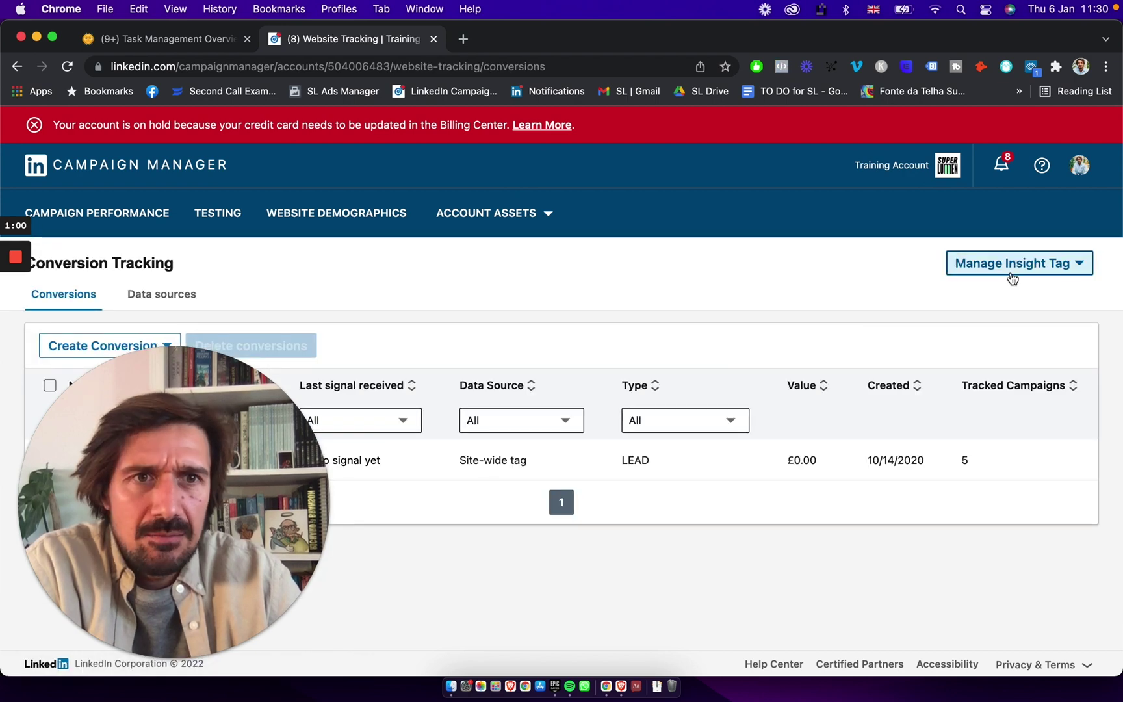
click(1013, 273)
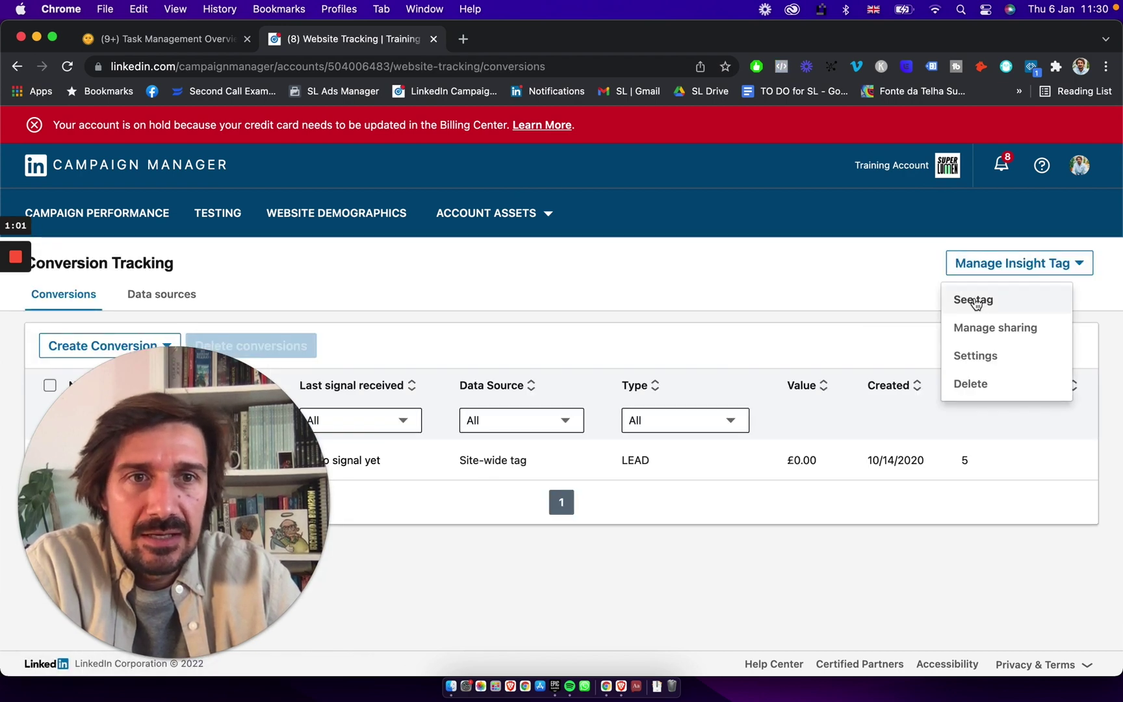
click(975, 303)
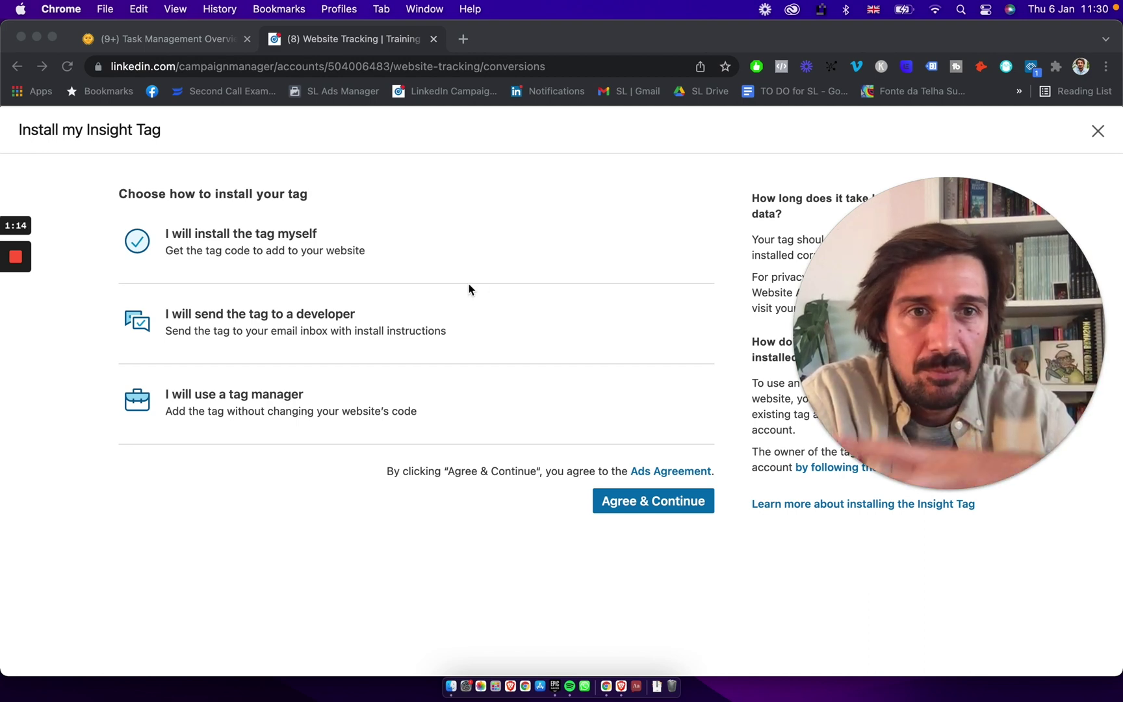
- Reveal the Insight Tag code for installing it yourself
click(188, 242)
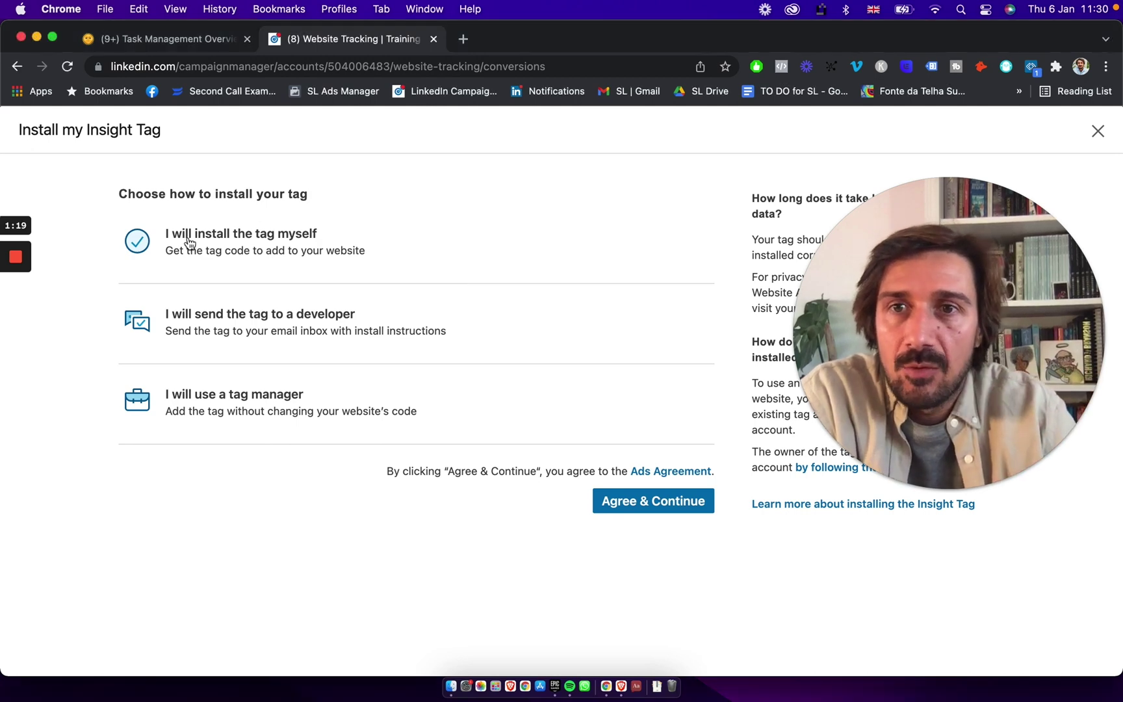
click(189, 242)
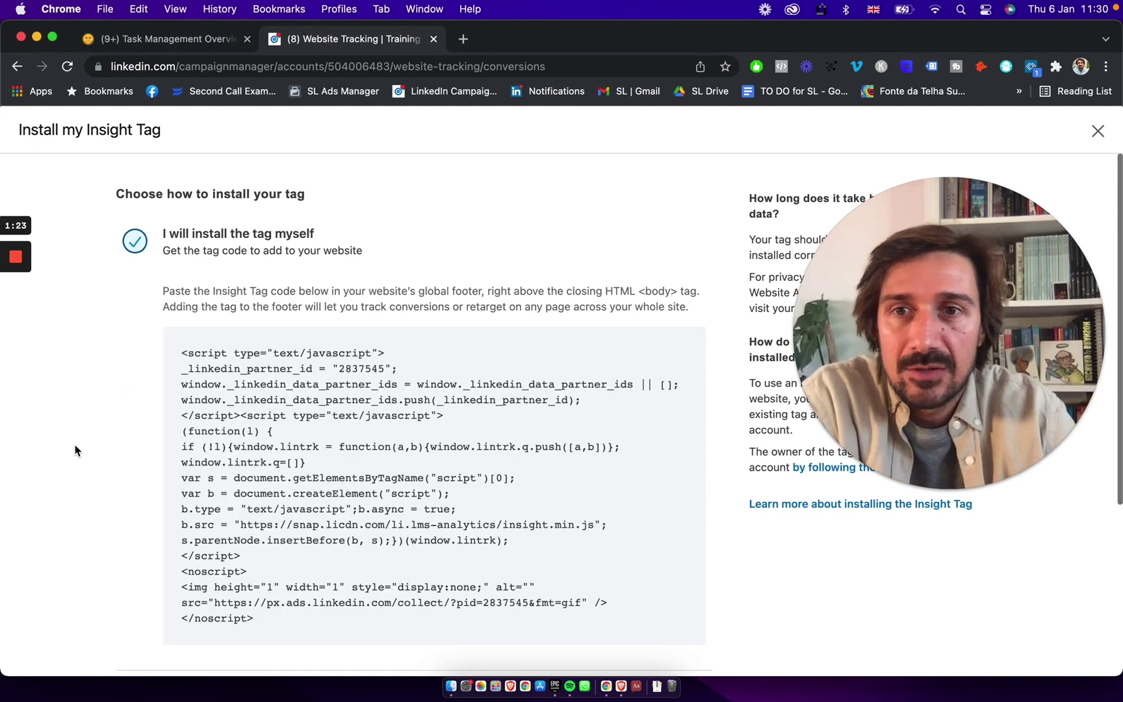
scroll(76, 450, down, 5)
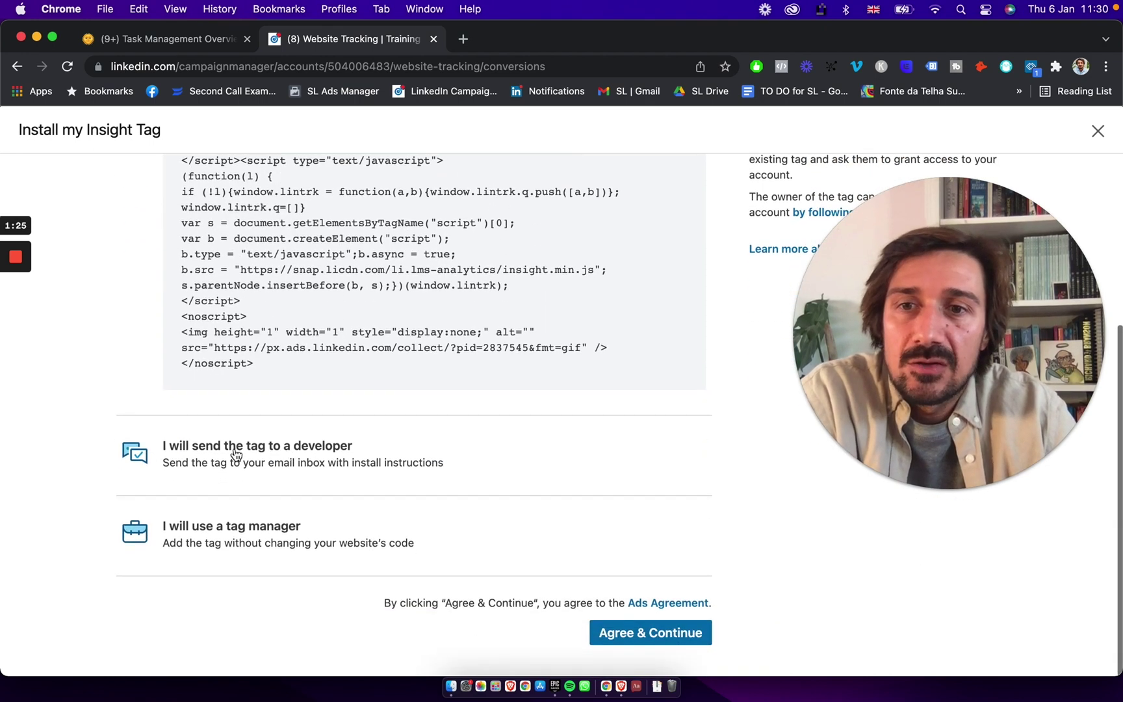
click(310, 456)
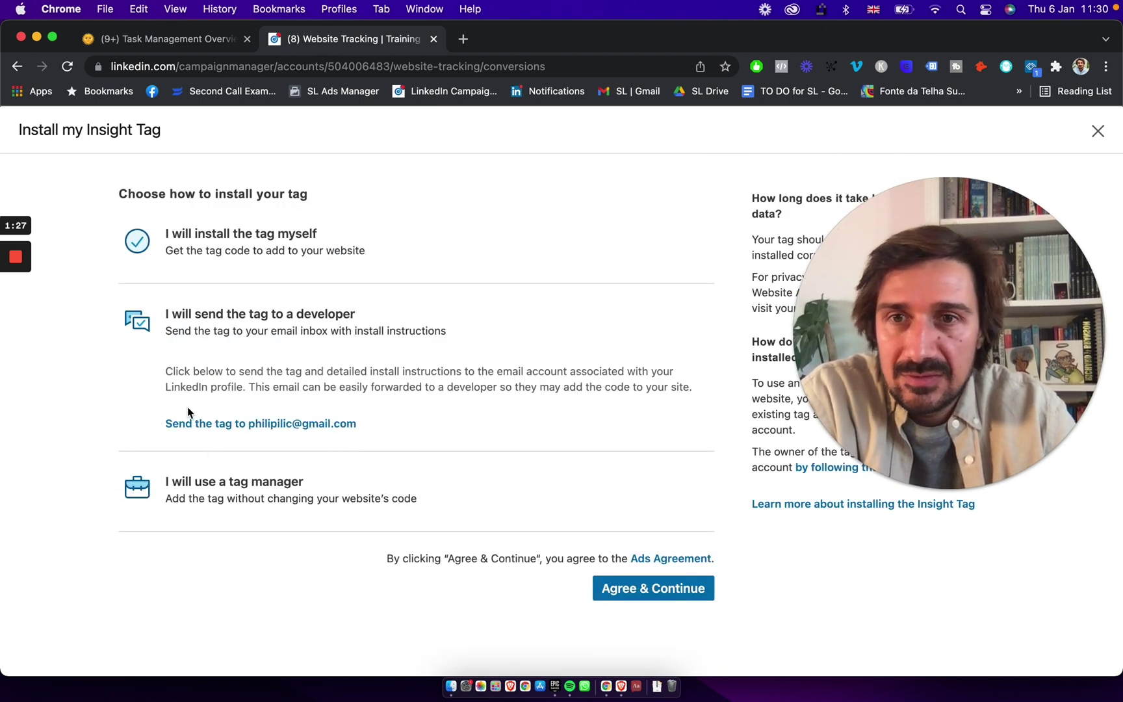
scroll(207, 413, down, 1)
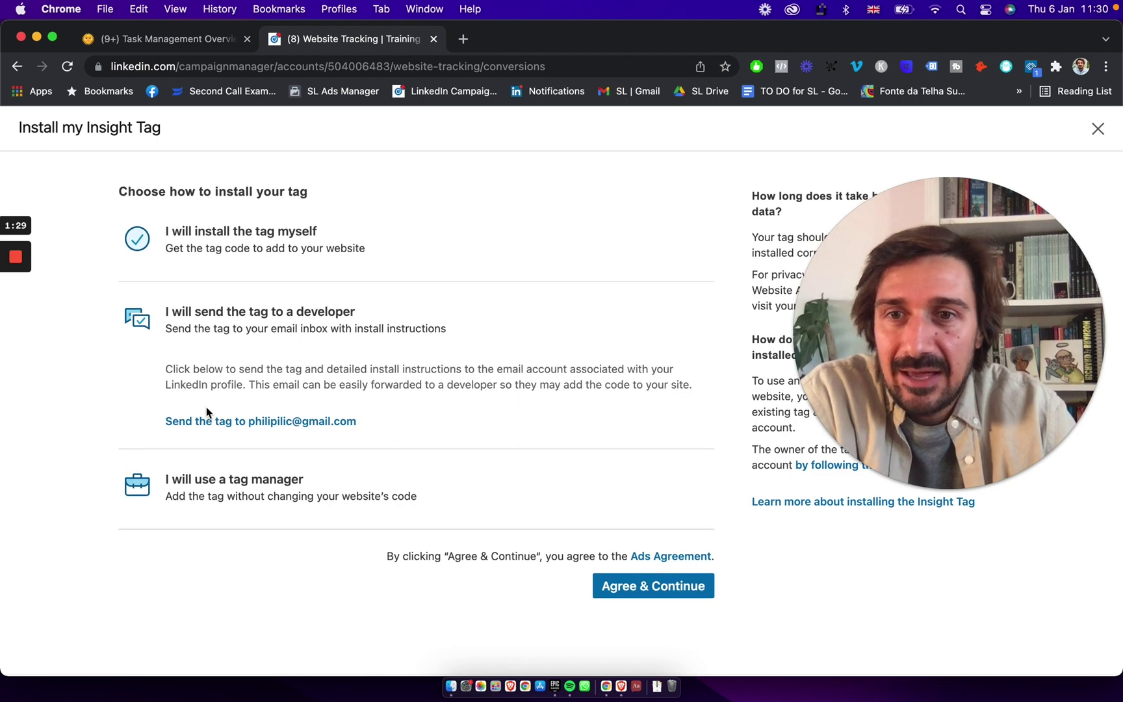
click(324, 487)
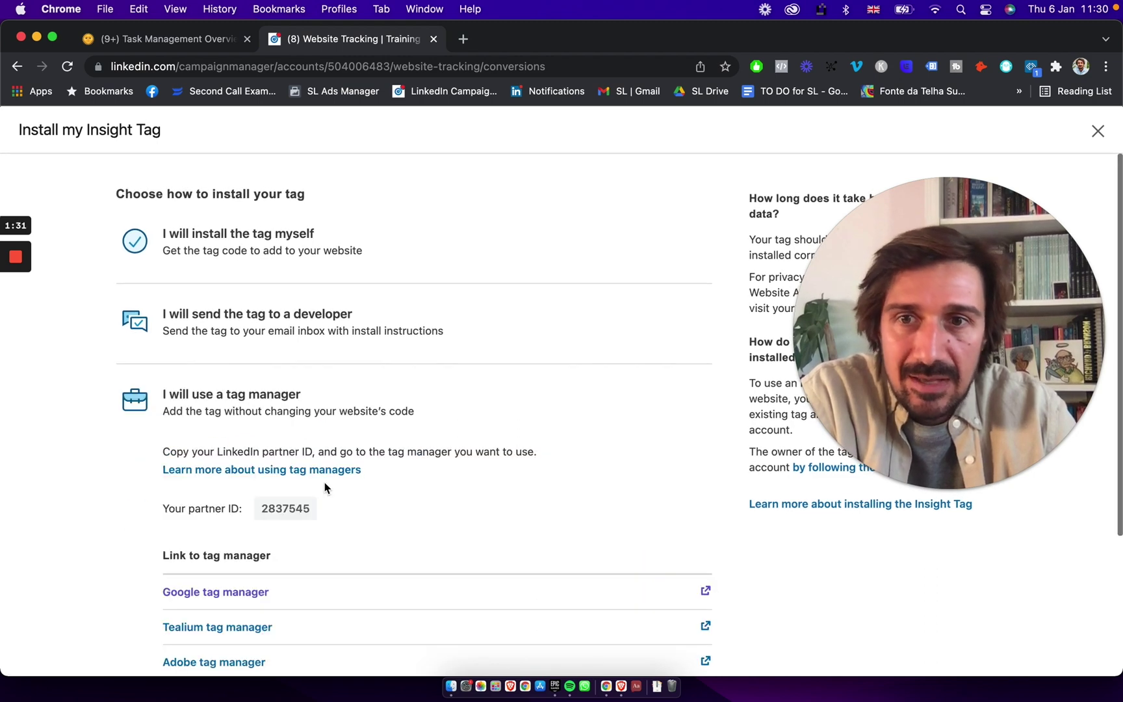
scroll(152, 488, down, 3)
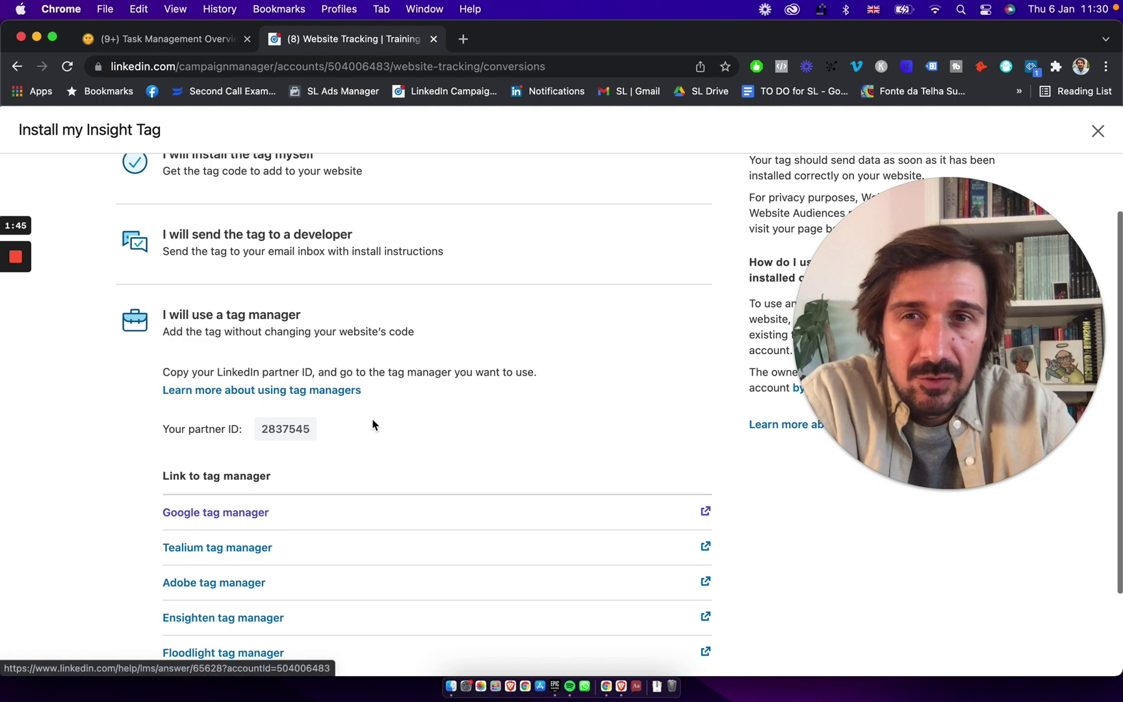
scroll(372, 423, up, 3)
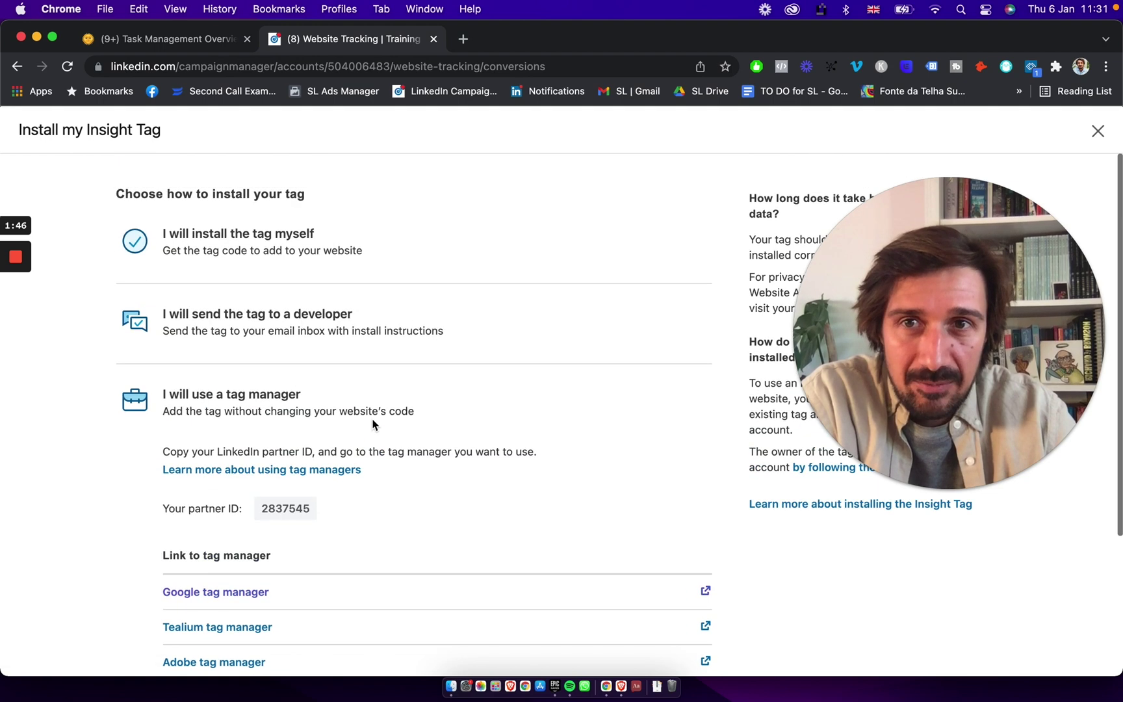
click(1098, 130)
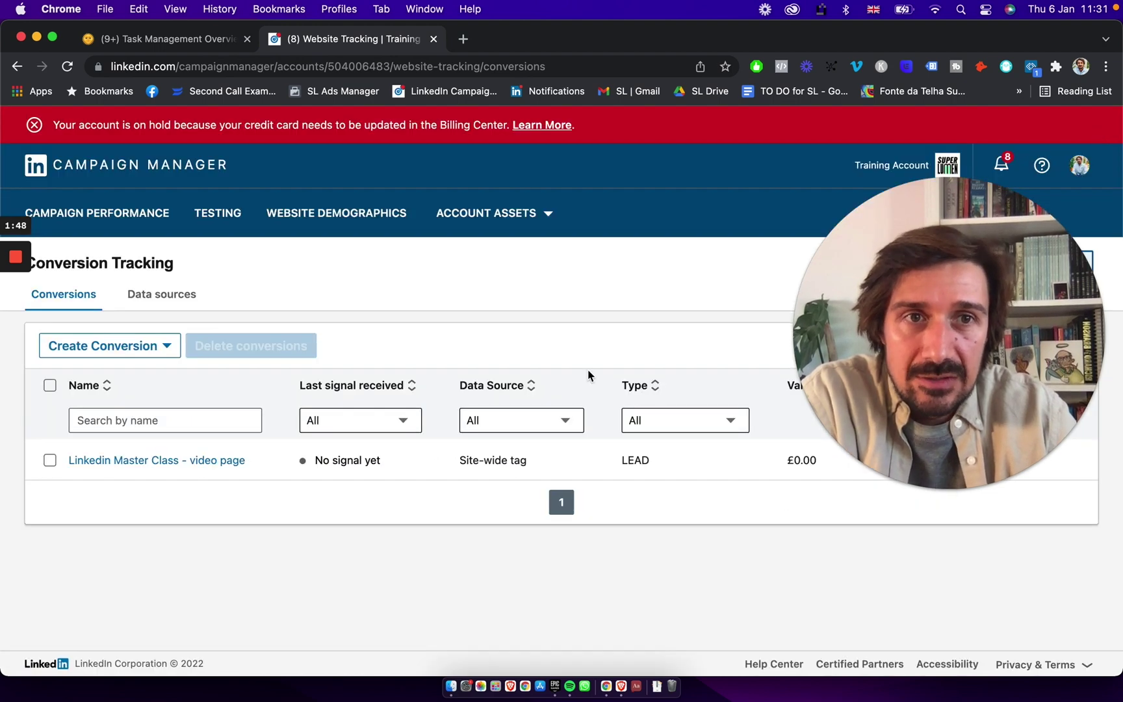
- Go to Matched Audiences via Account Assets and list the audience types to create
click(491, 220)
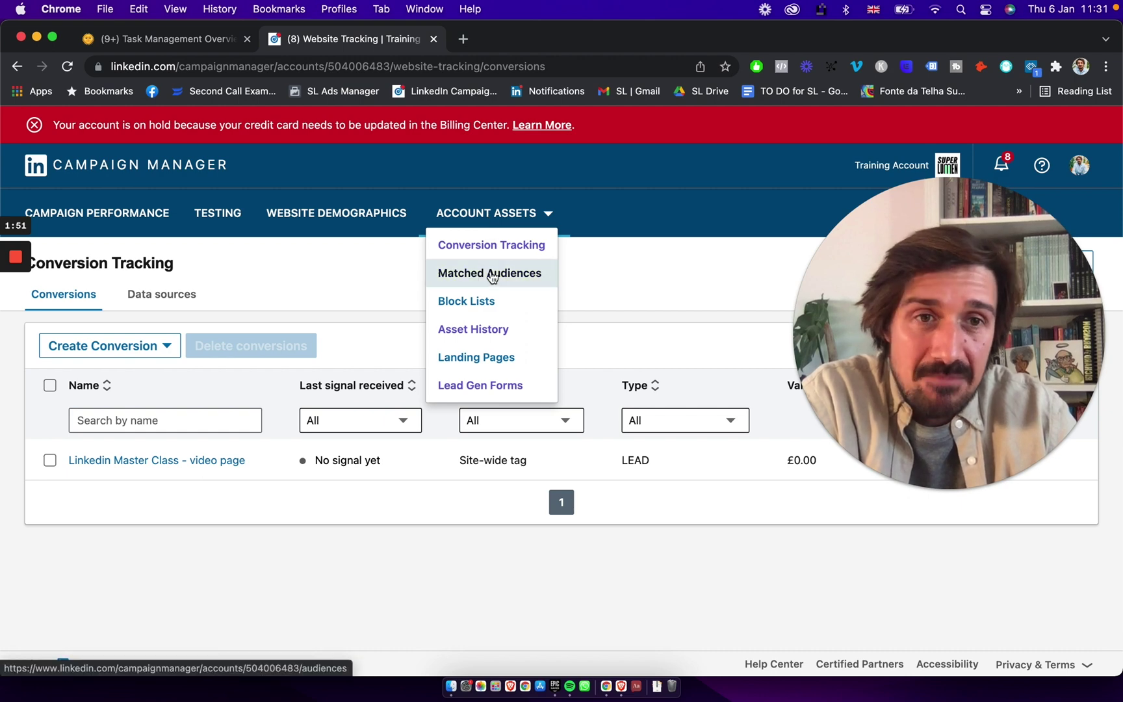
click(492, 273)
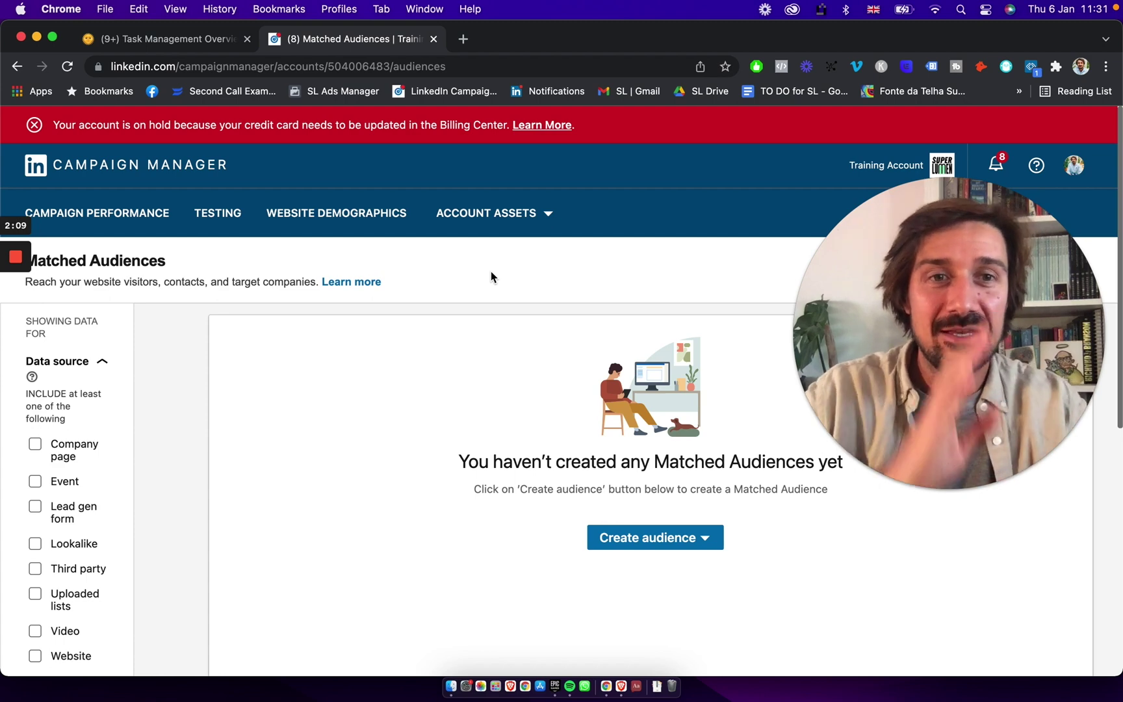
click(681, 539)
scroll(692, 421, down, 5)
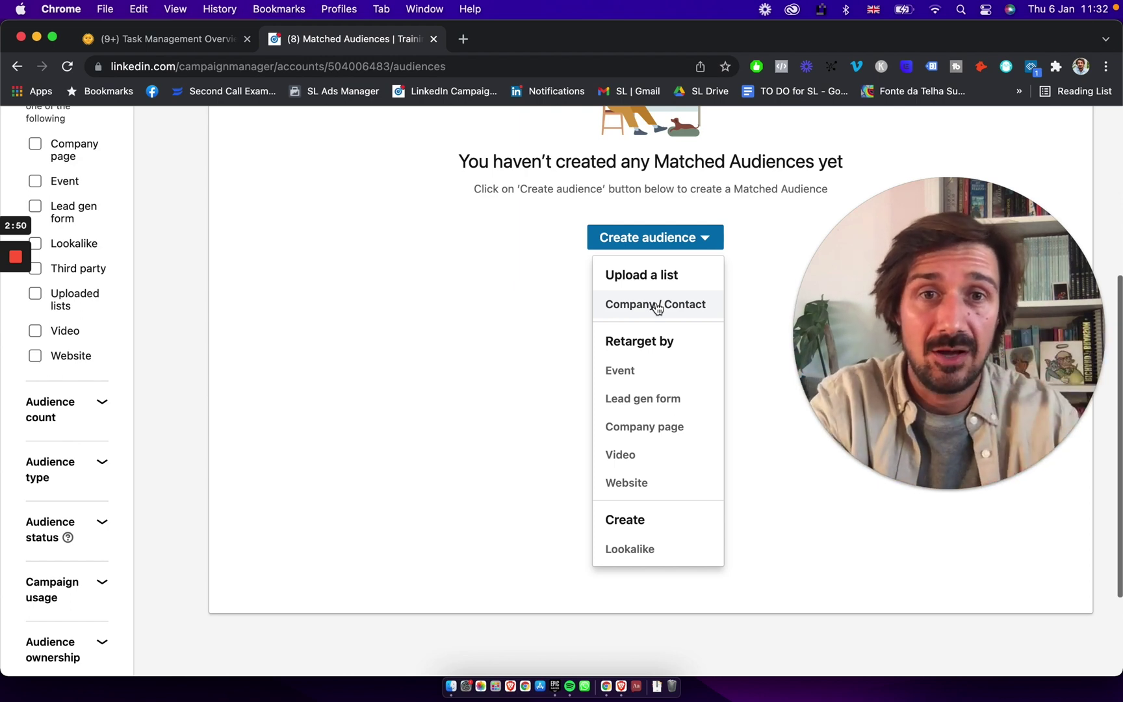
click(682, 311)
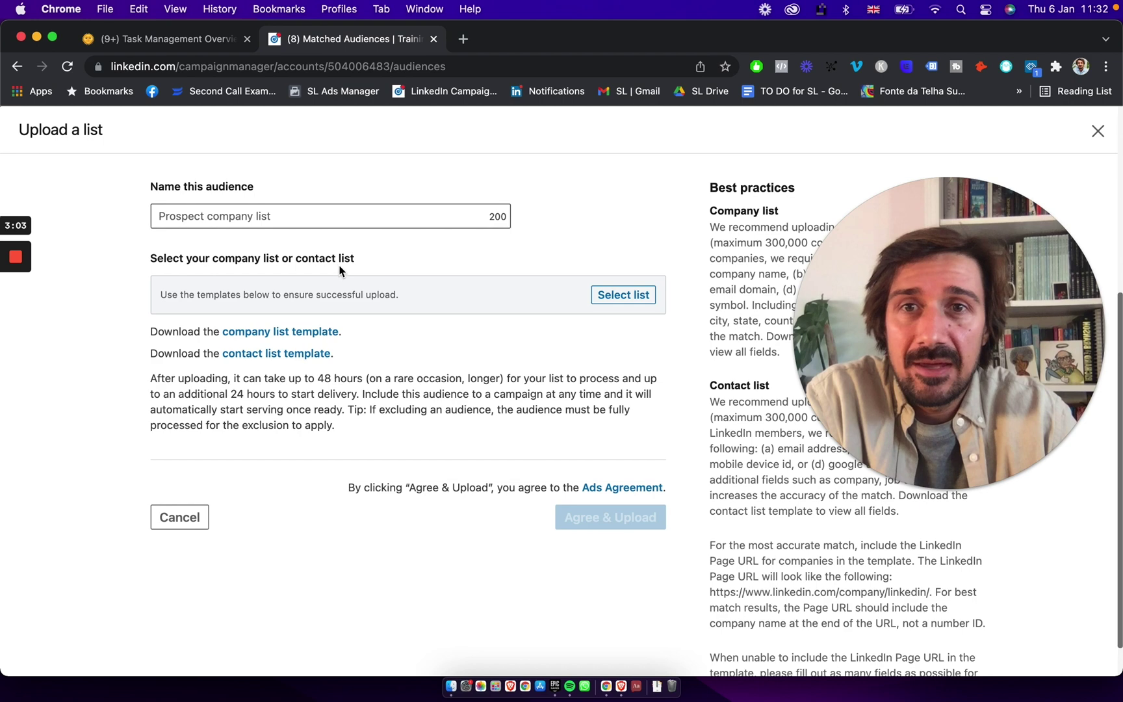
click(1097, 131)
click(655, 237)
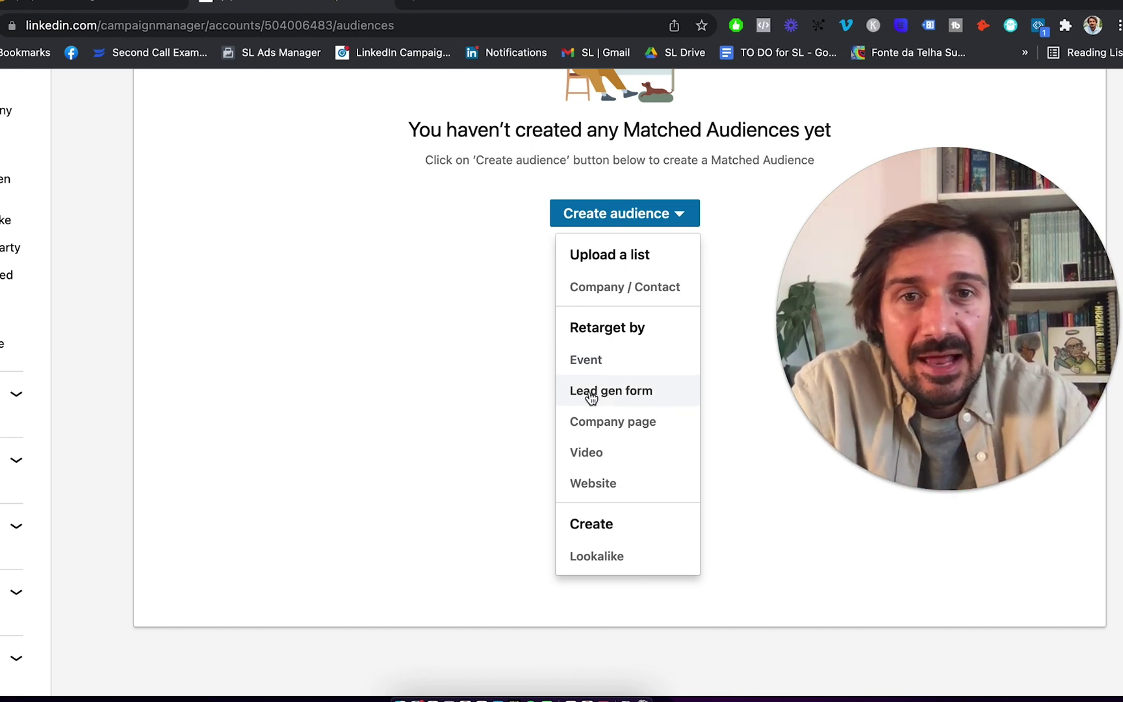
- Start a lead gen form audience, keeping engagement as anyone who opened the form
click(616, 393)
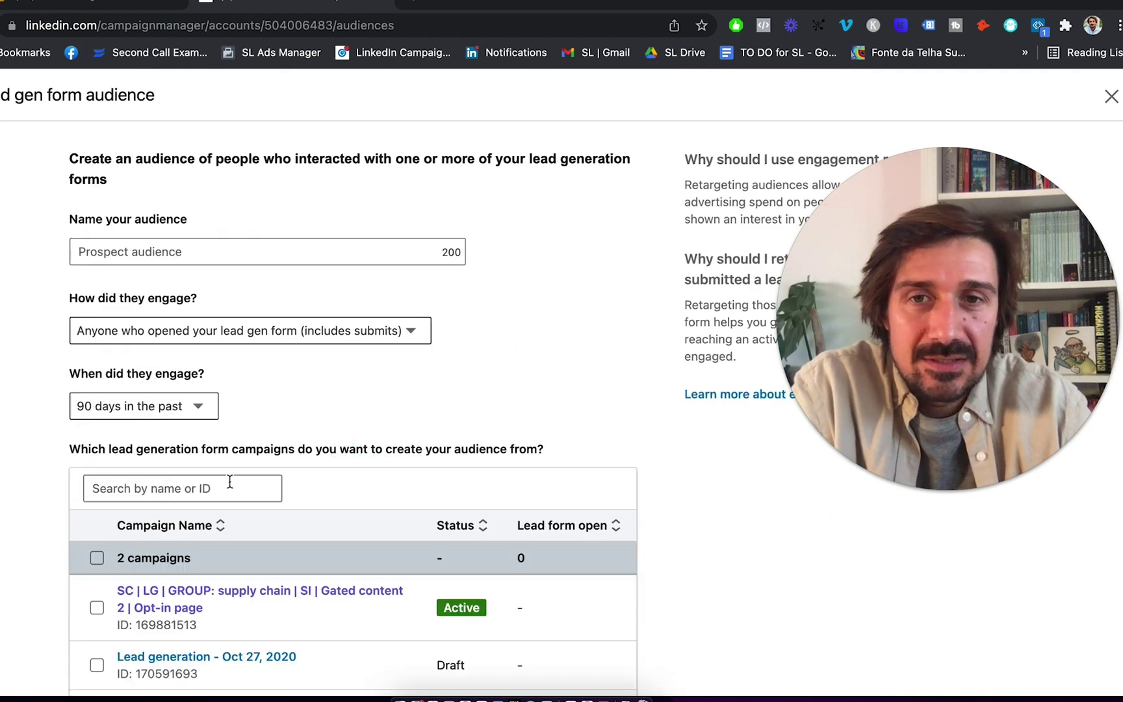
scroll(563, 352, down, 3)
scroll(563, 352, up, 2)
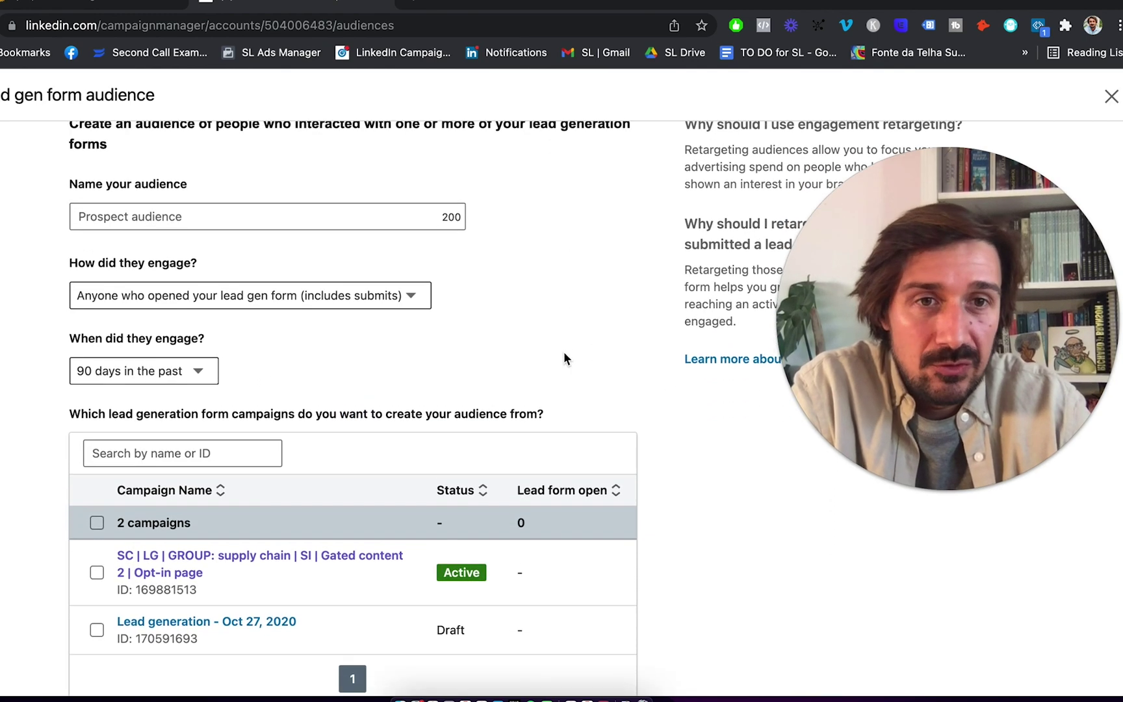
scroll(272, 338, up, 1)
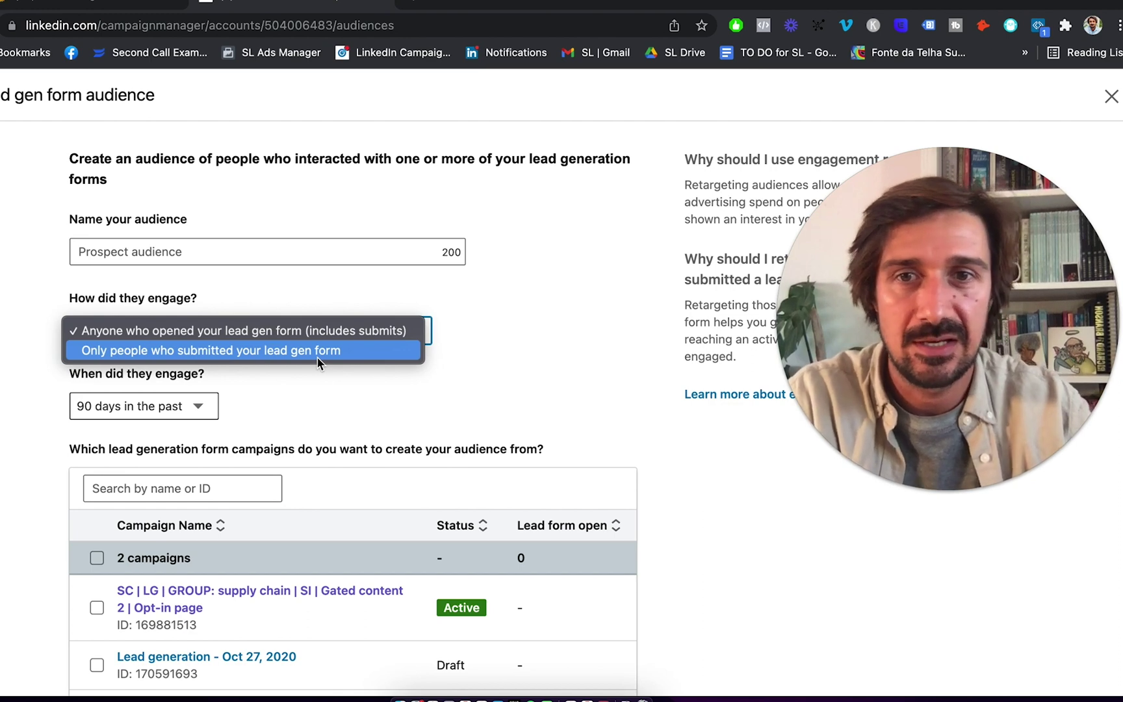
click(295, 403)
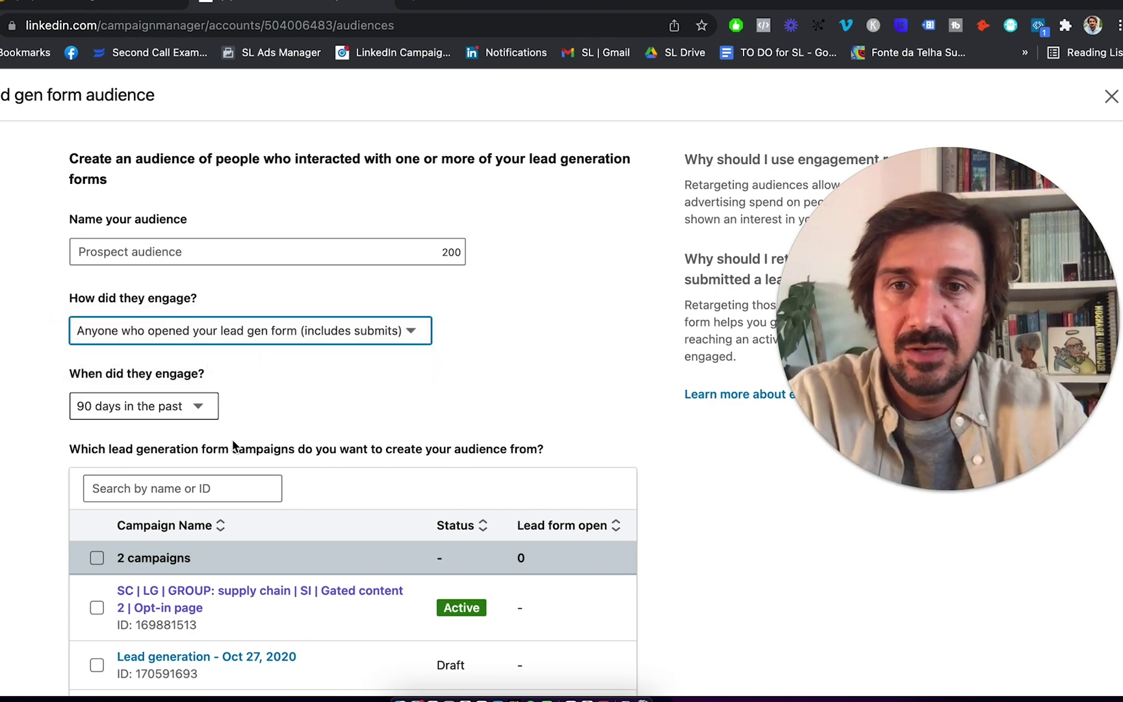
- Keep the 90-day lookback, then discard the lead gen form audience without creating it
click(172, 407)
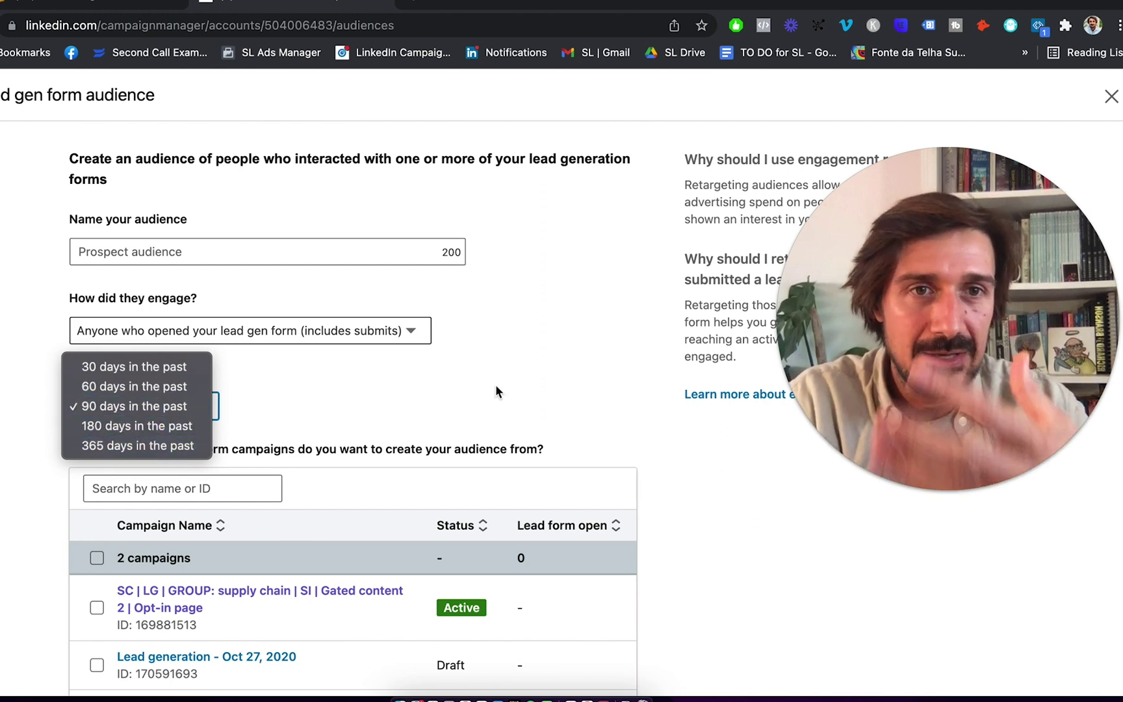
click(591, 416)
scroll(520, 390, down, 5)
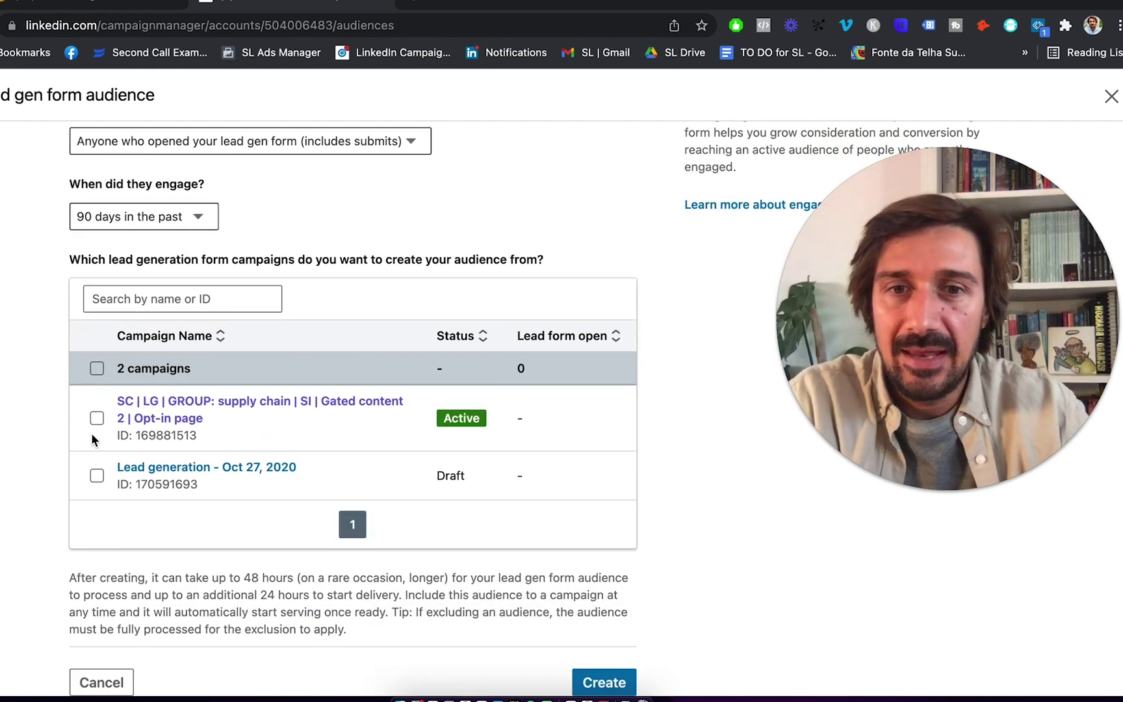
scroll(649, 482, down, 2)
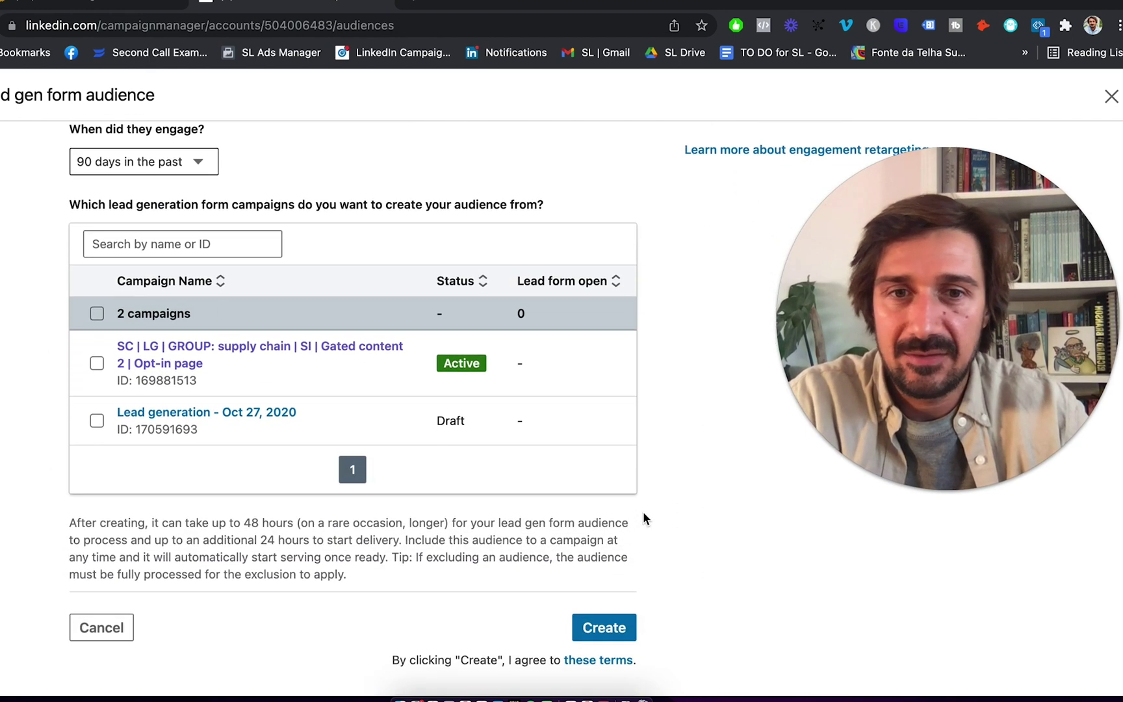
scroll(390, 598, up, 5)
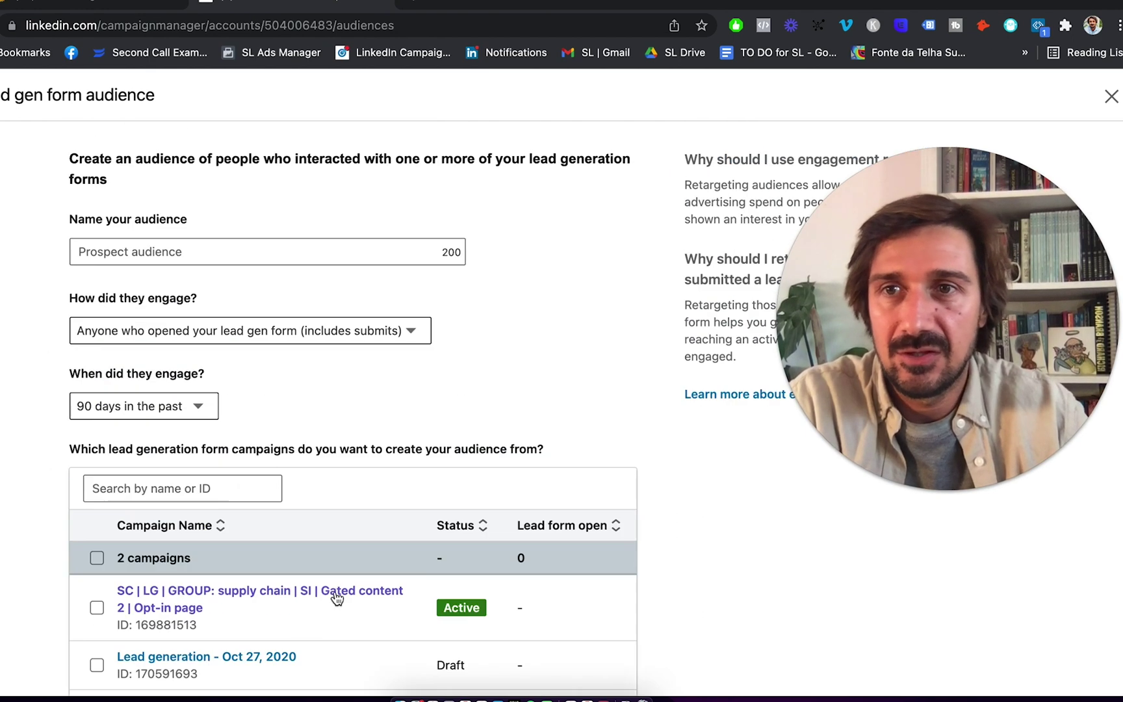
click(1111, 96)
- Review a company page audience (page visitors, 90 days), discard it, and reshow the audience types
click(619, 216)
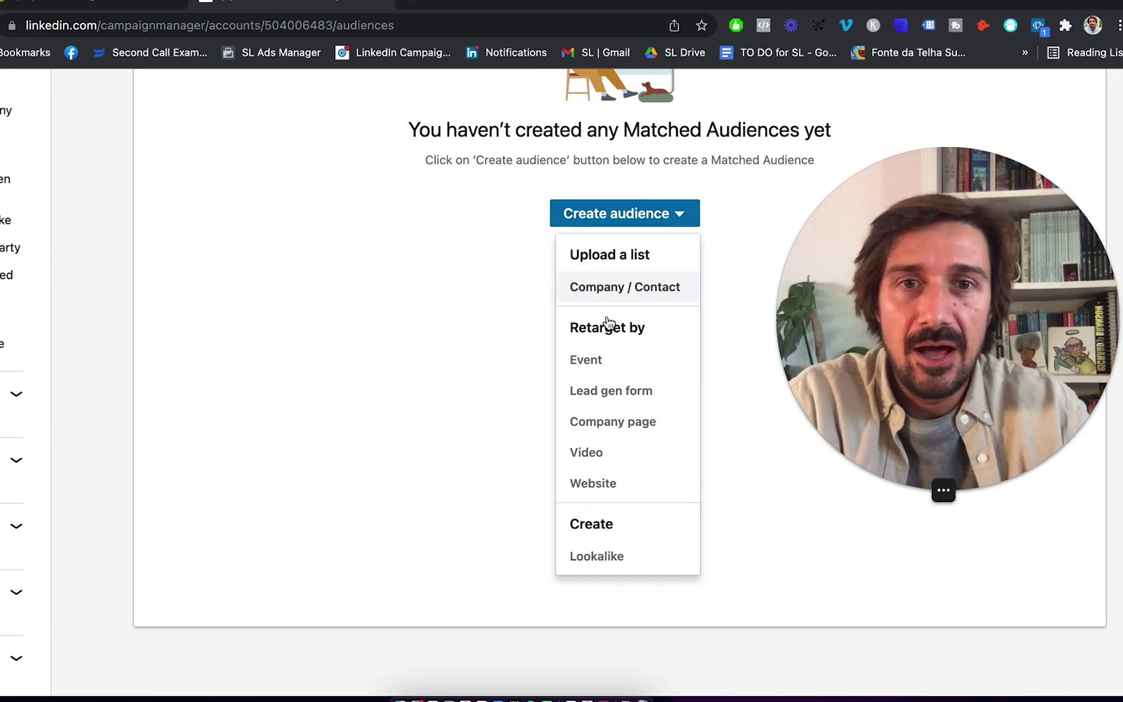
click(622, 424)
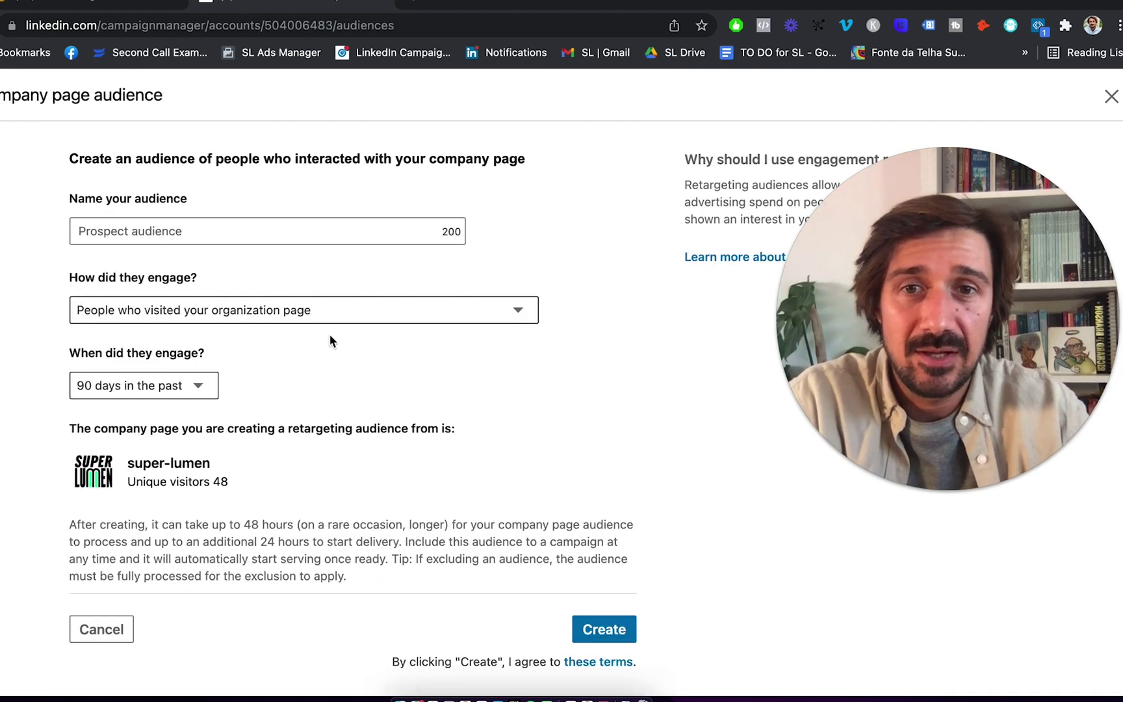
click(328, 309)
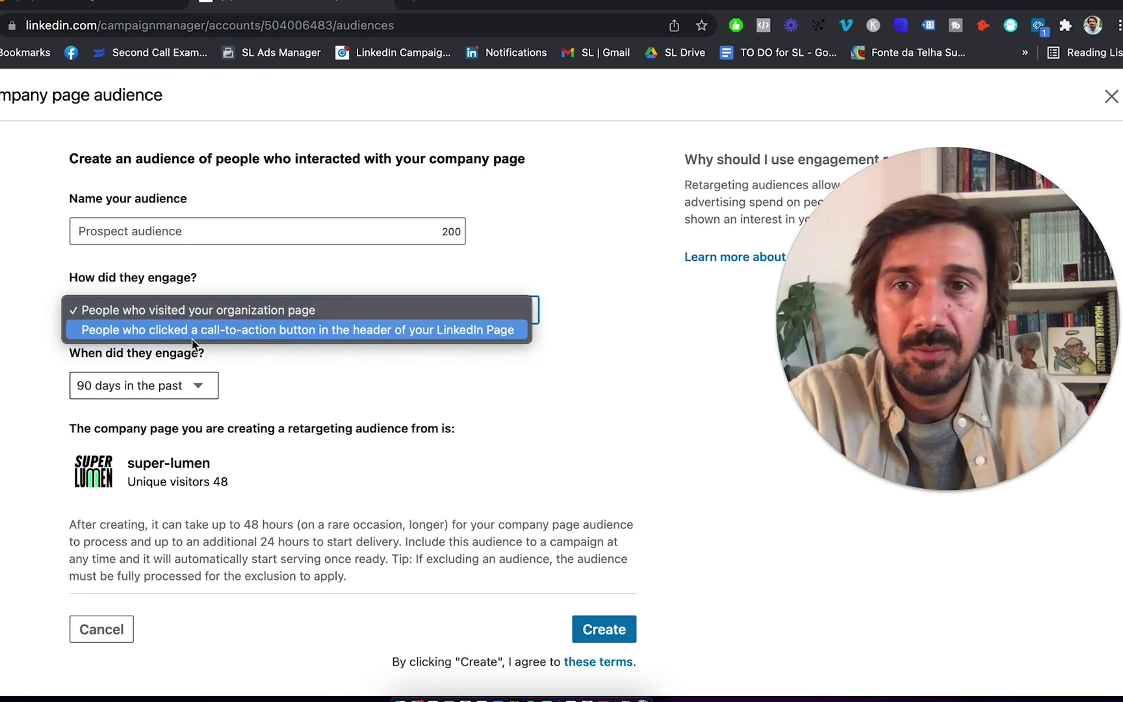
click(258, 374)
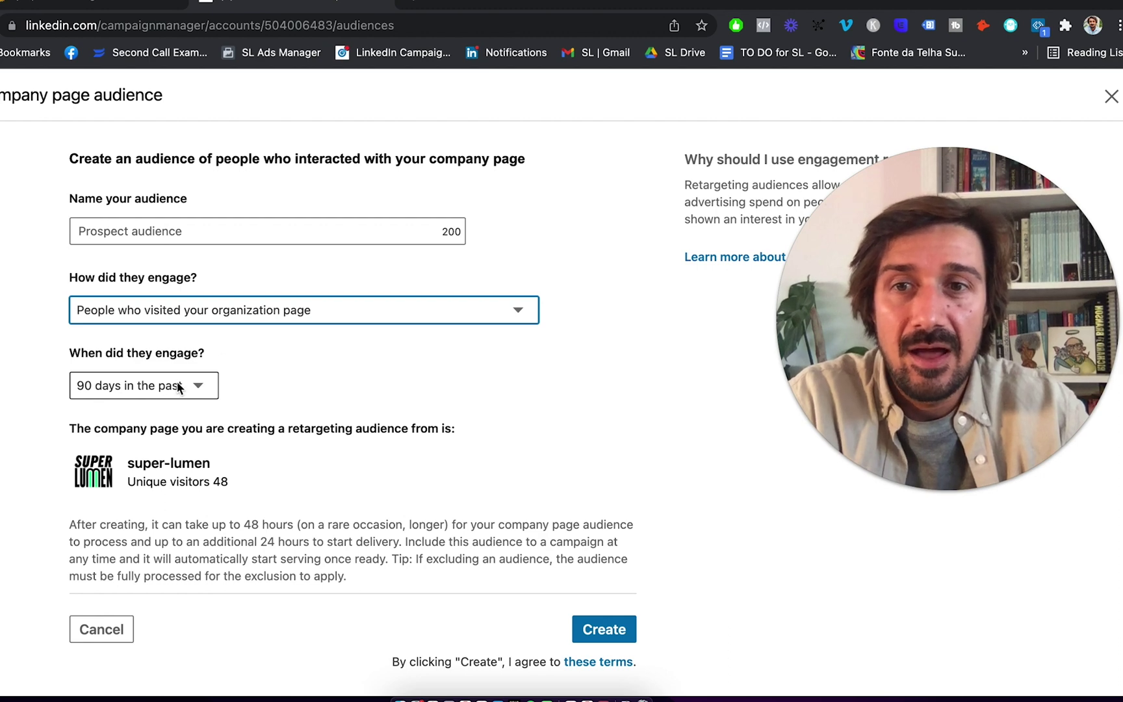
click(203, 386)
click(204, 385)
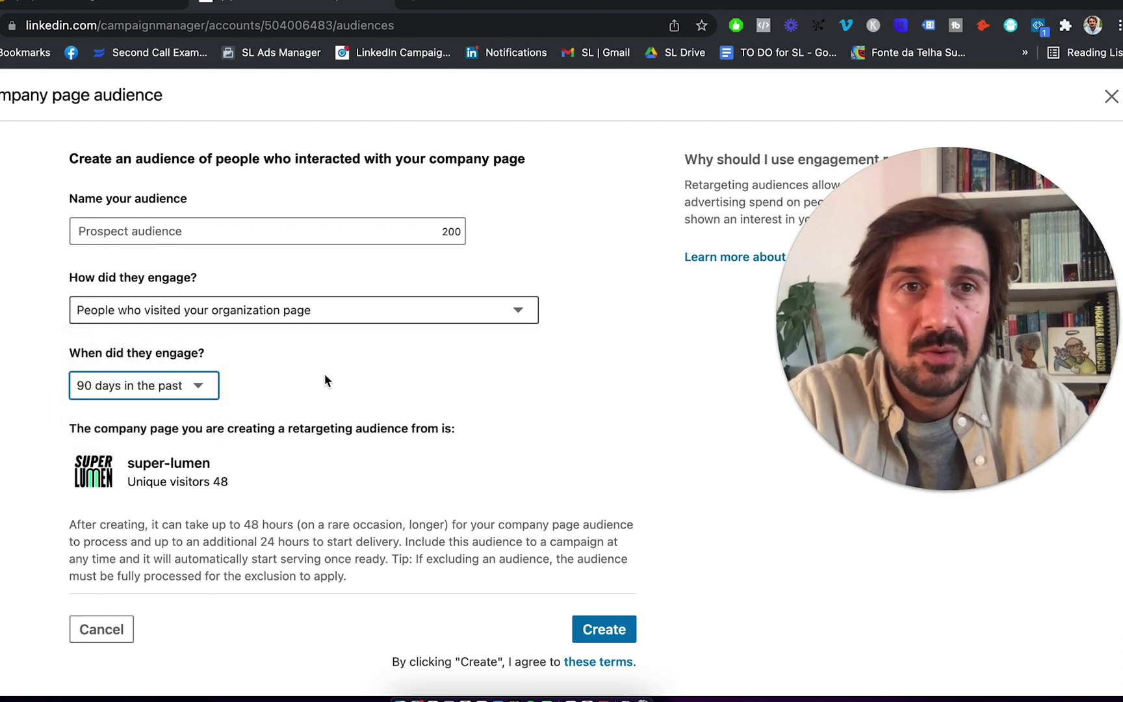
click(1111, 96)
click(658, 217)
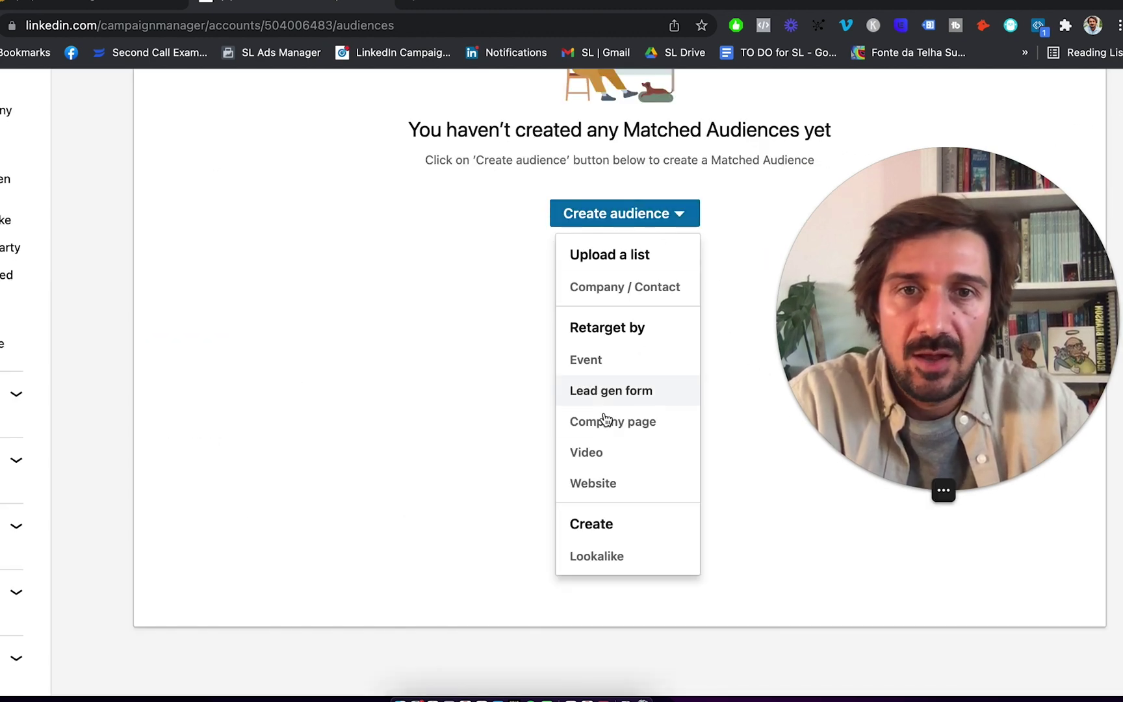
click(607, 458)
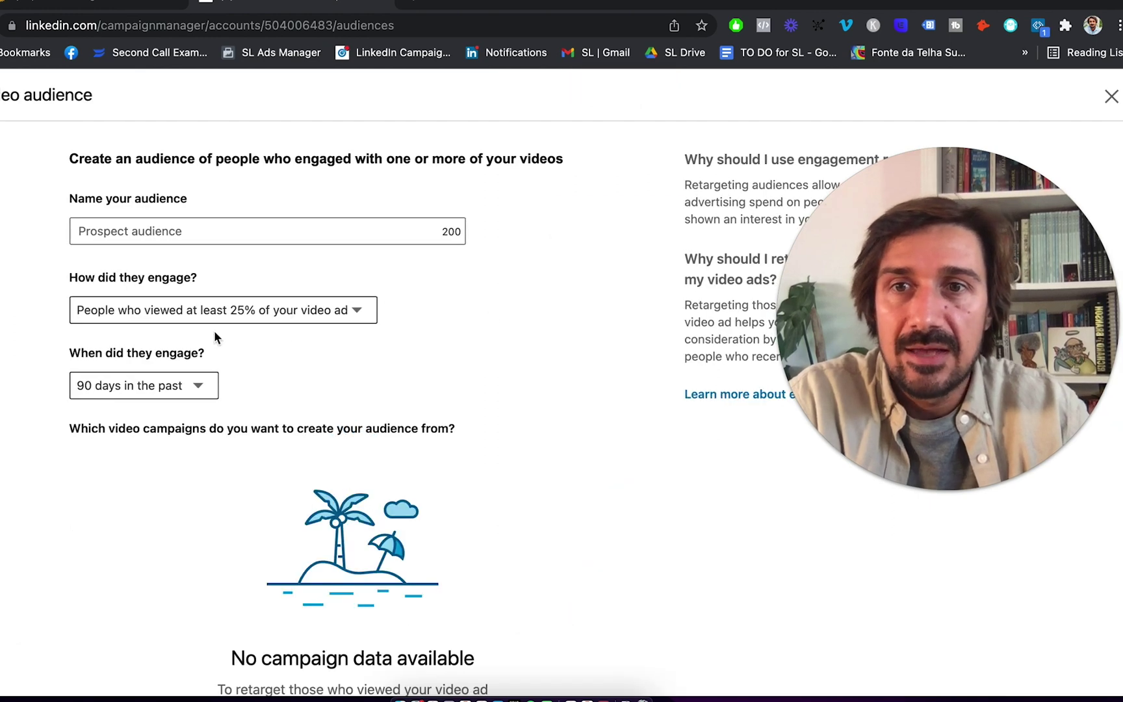
click(180, 313)
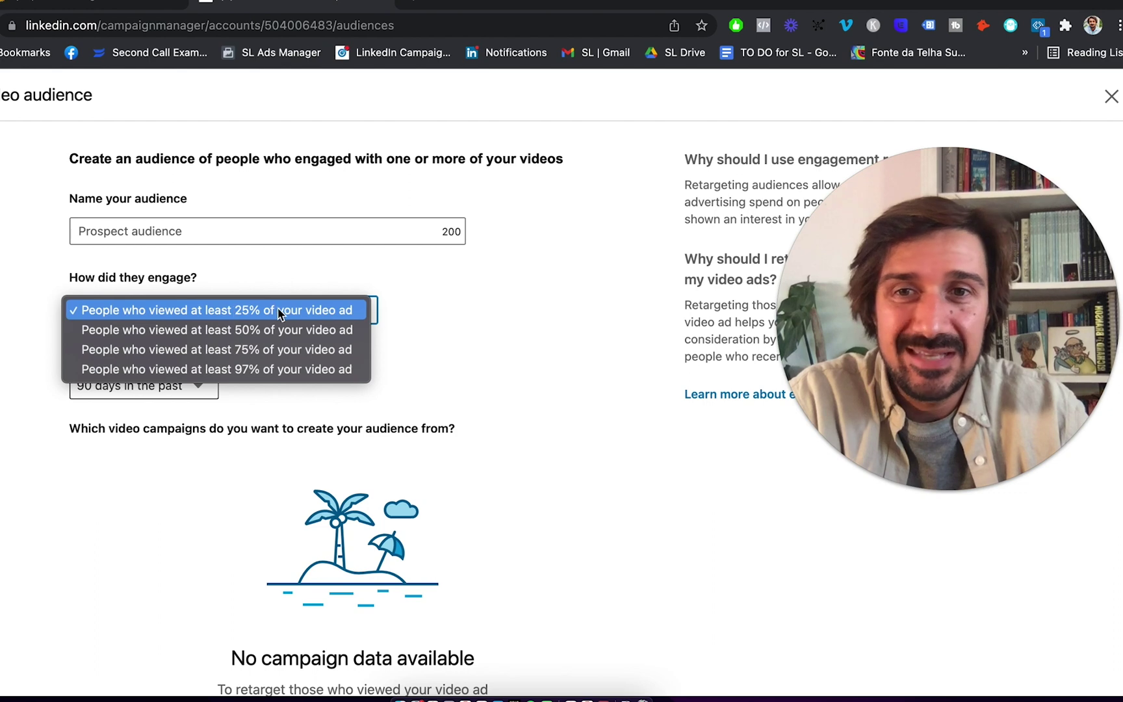
click(535, 371)
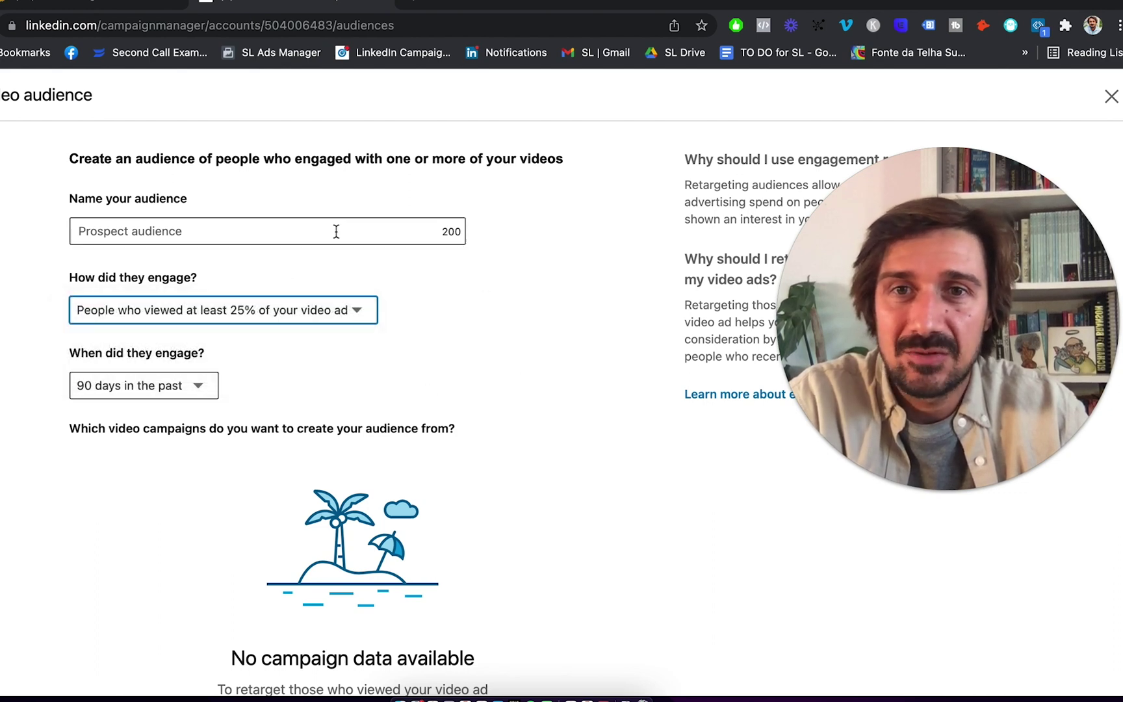
click(185, 383)
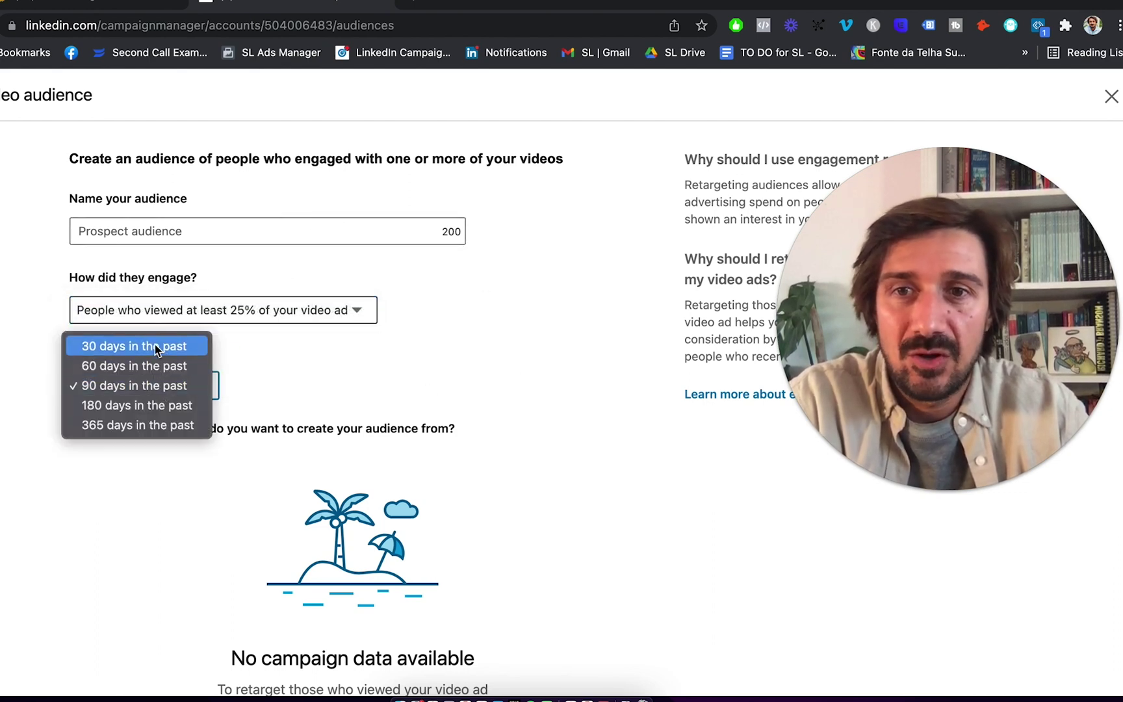
click(345, 408)
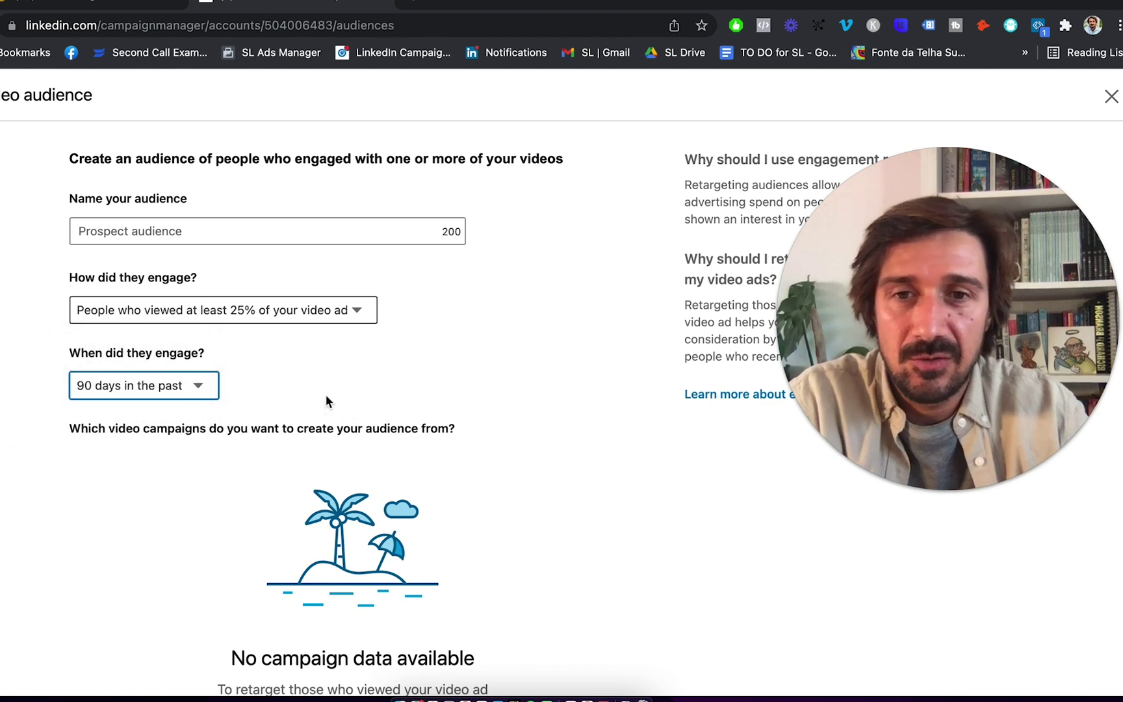
scroll(326, 395, down, 2)
scroll(350, 371, down, 2)
scroll(348, 371, up, 4)
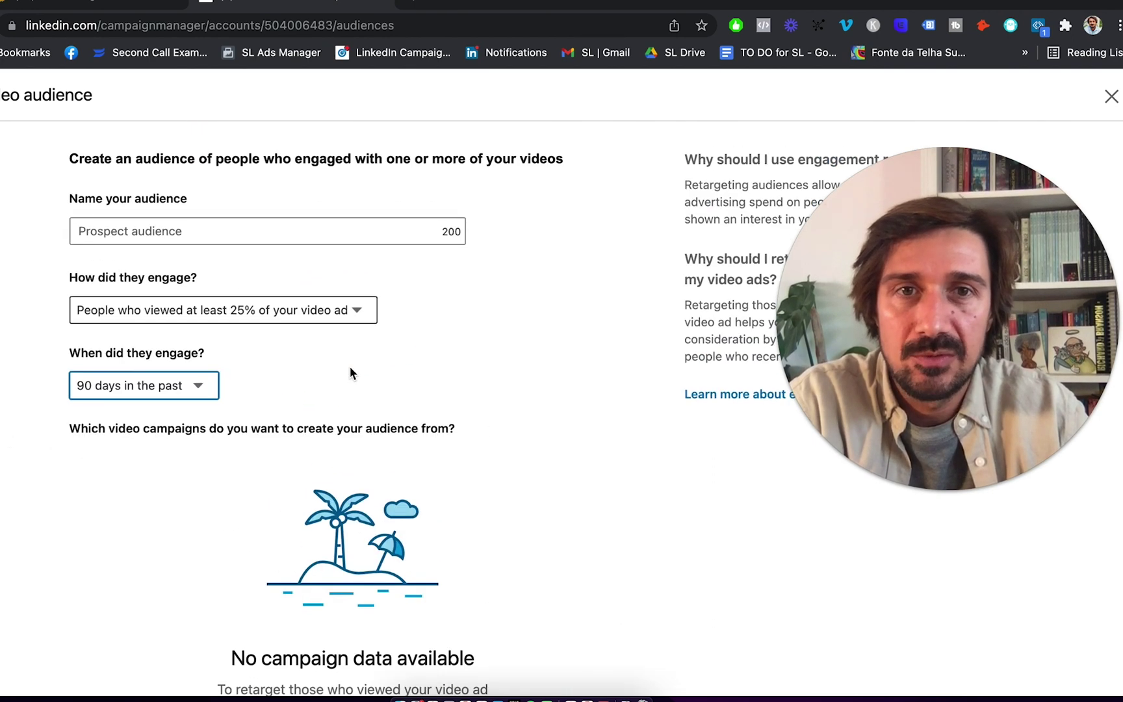
key(Escape)
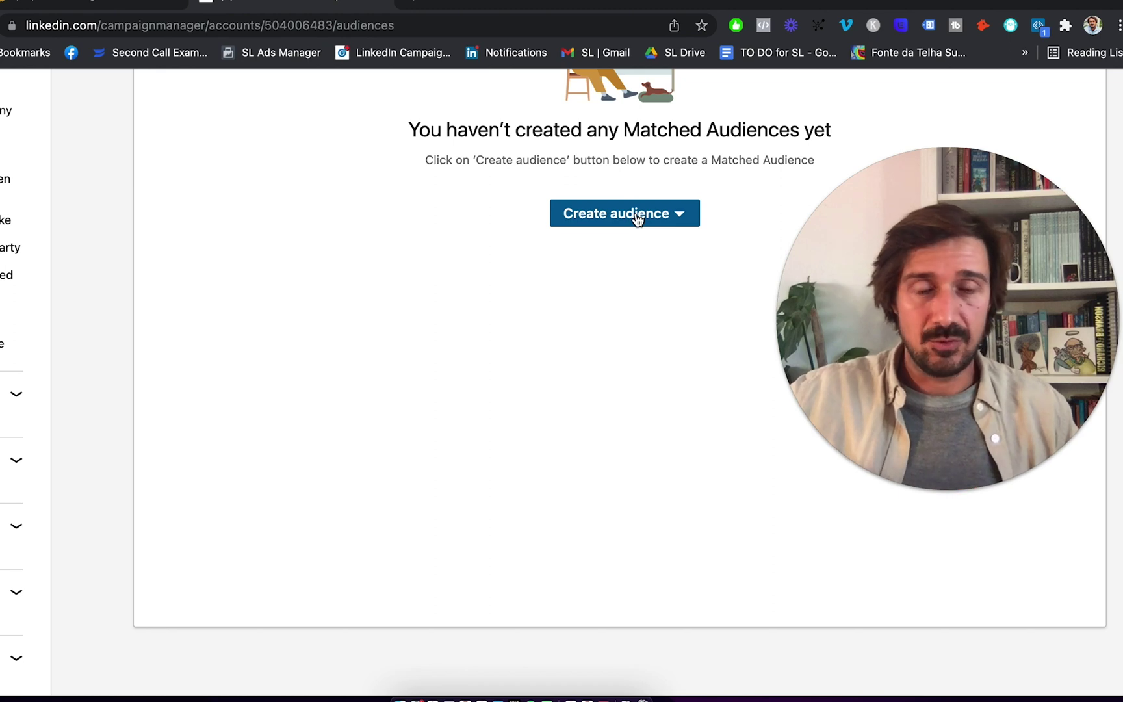
- Start a new website retargeting audience
click(637, 217)
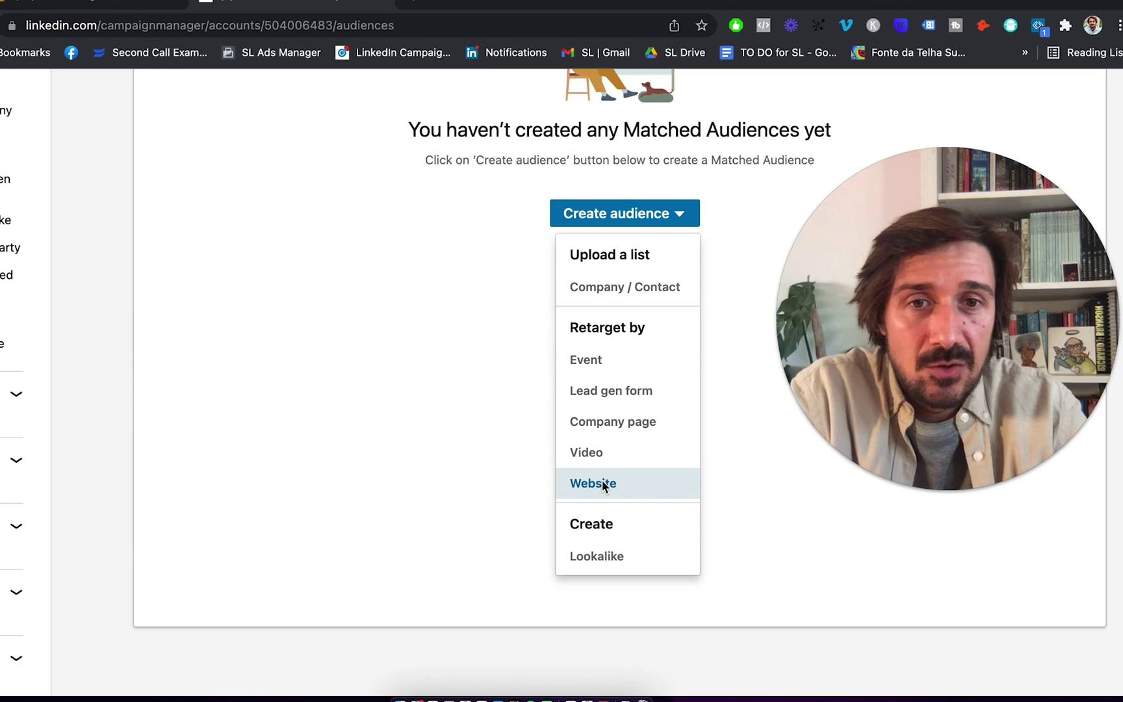
click(603, 486)
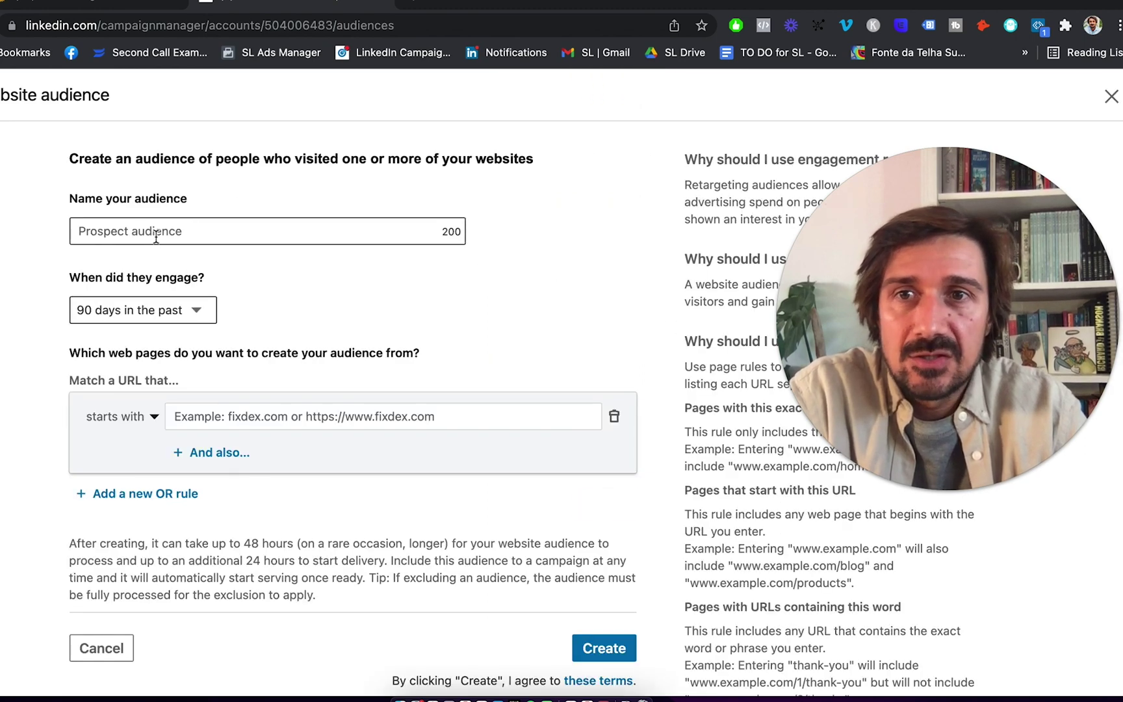
scroll(14, 371, down, 3)
scroll(14, 375, up, 3)
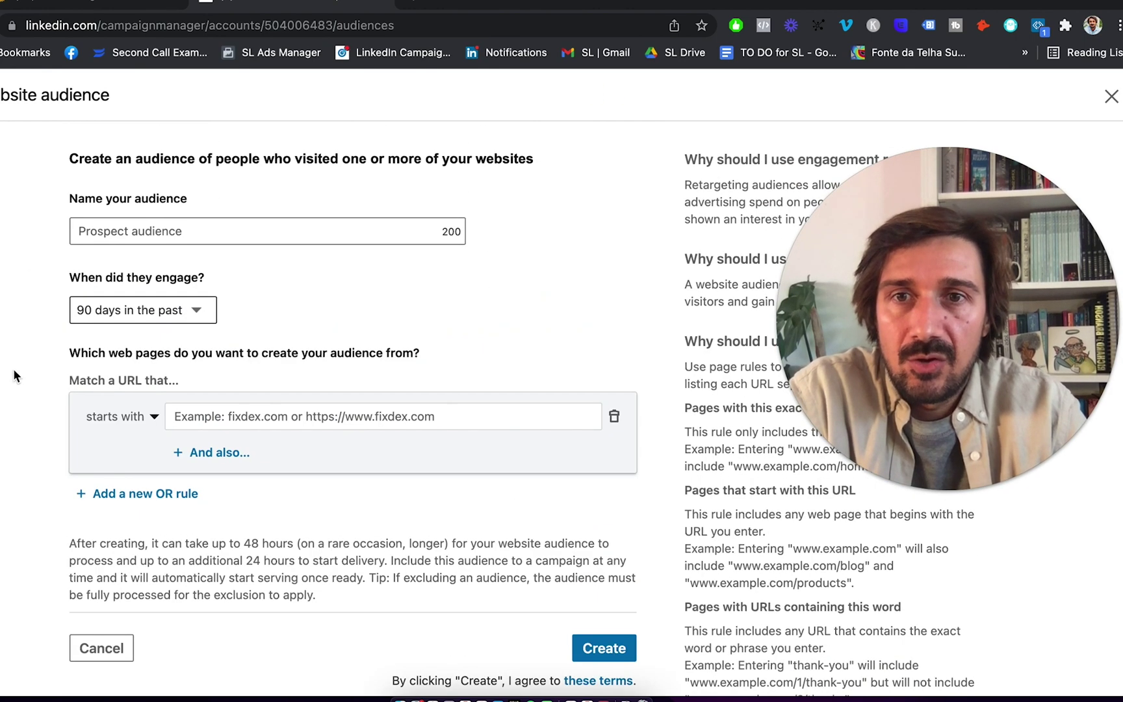
- Dismiss the suggested audience names and show the rule's equals / starts with / contains options
click(111, 232)
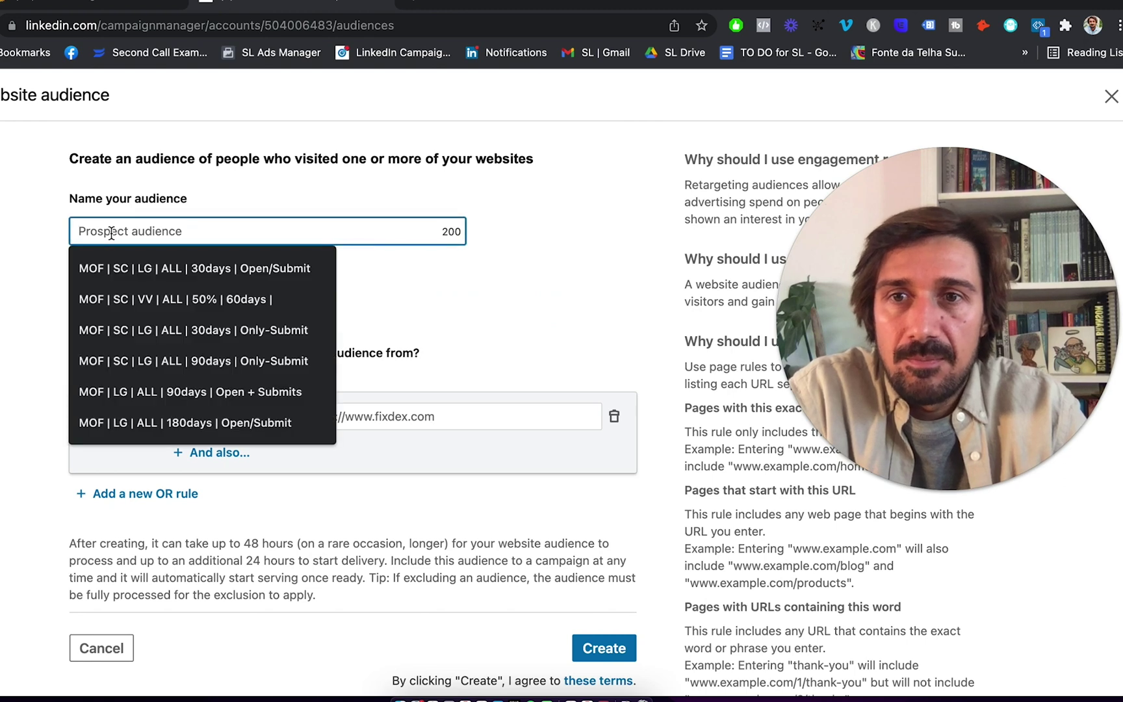
click(47, 234)
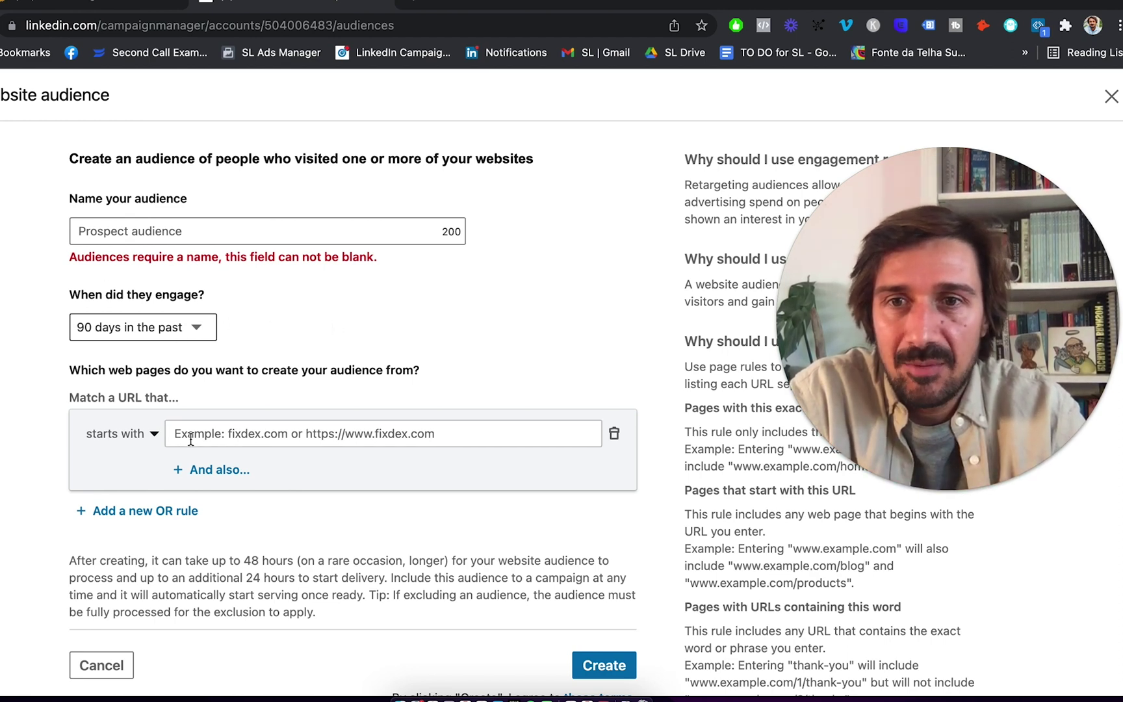
scroll(417, 304, down, 2)
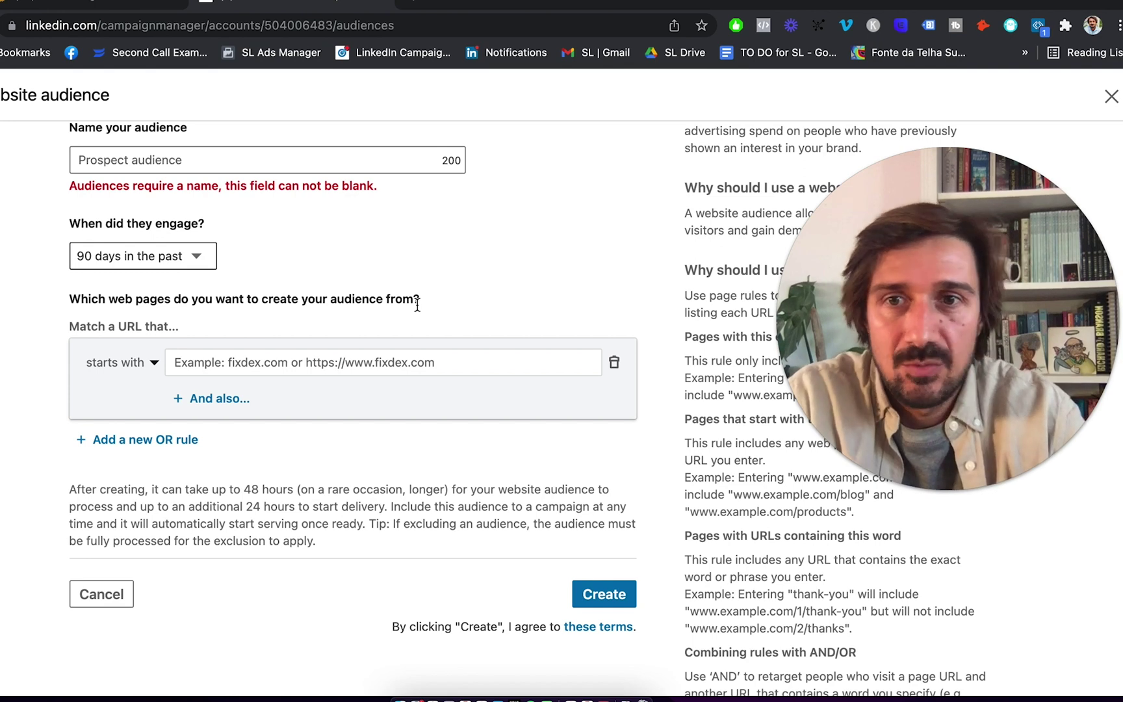
scroll(333, 280, up, 2)
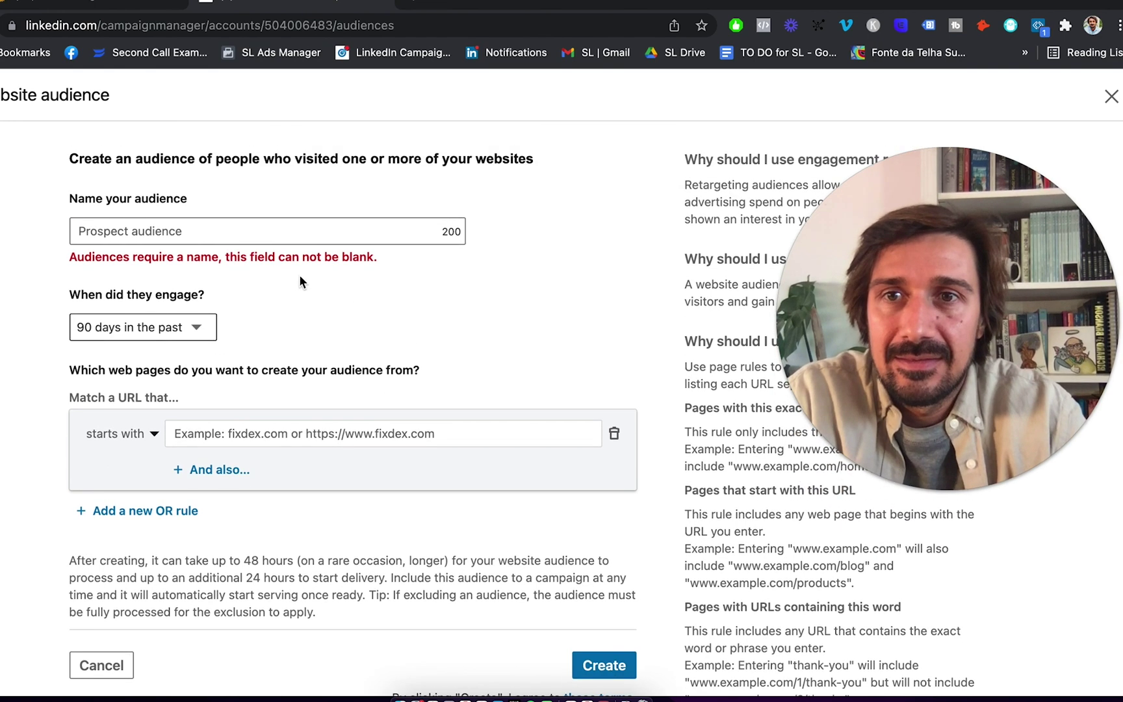
click(130, 231)
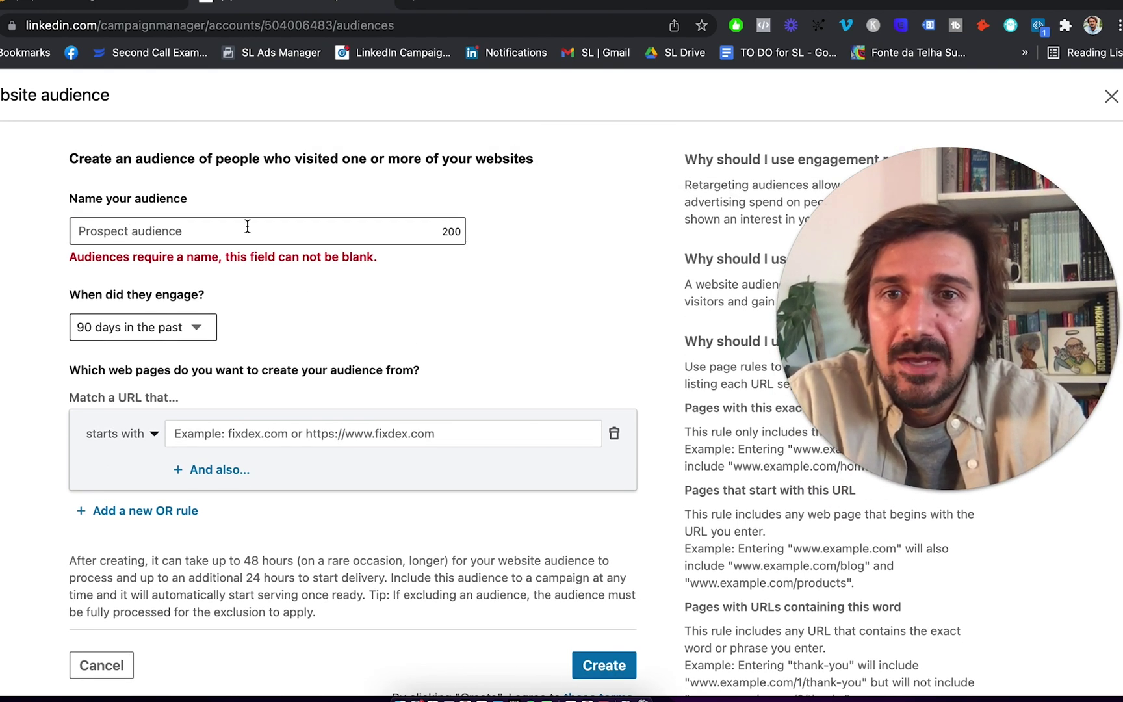
click(326, 231)
click(474, 280)
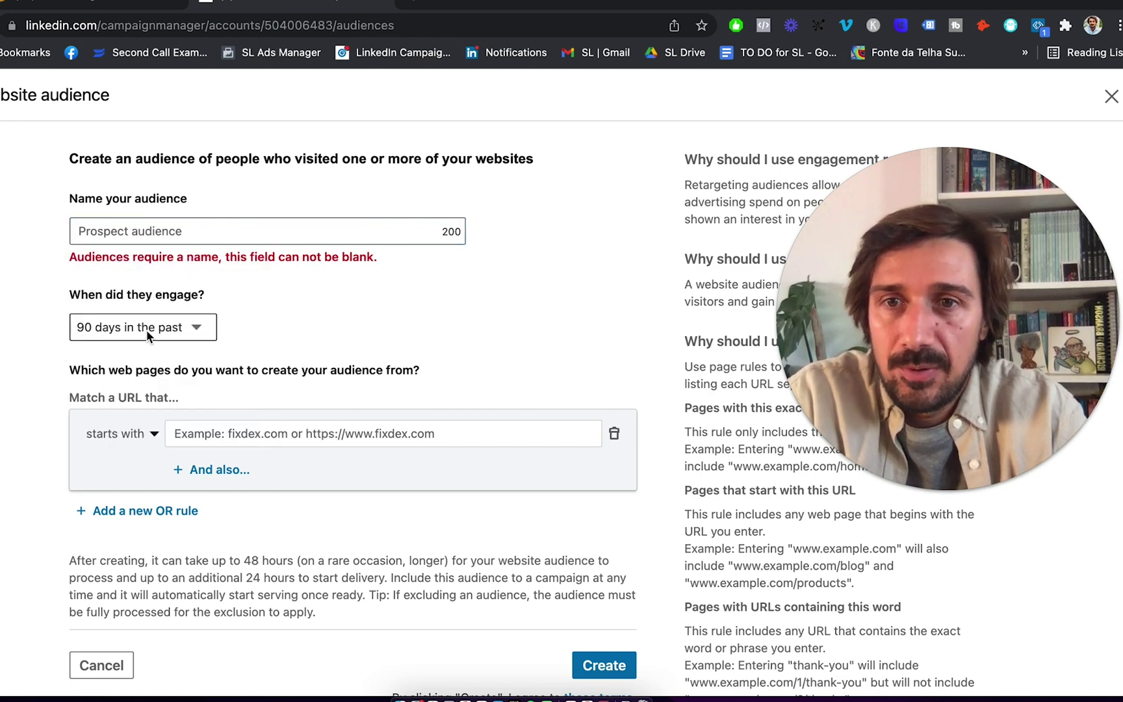
scroll(272, 346, down, 2)
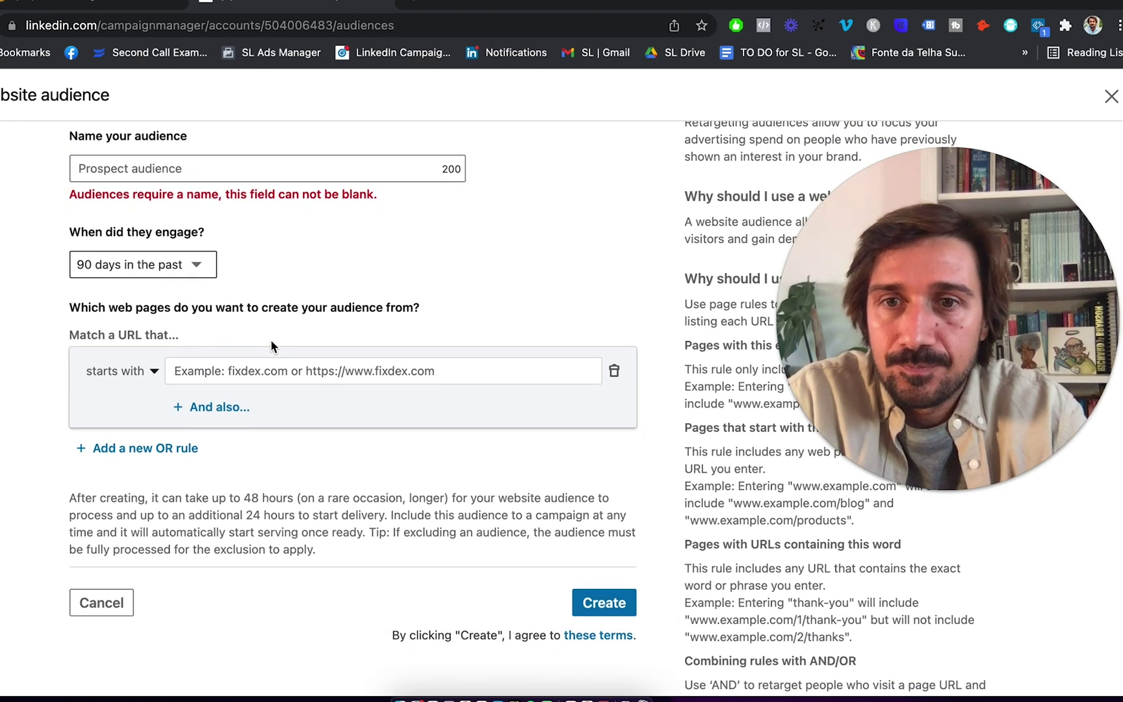
click(133, 371)
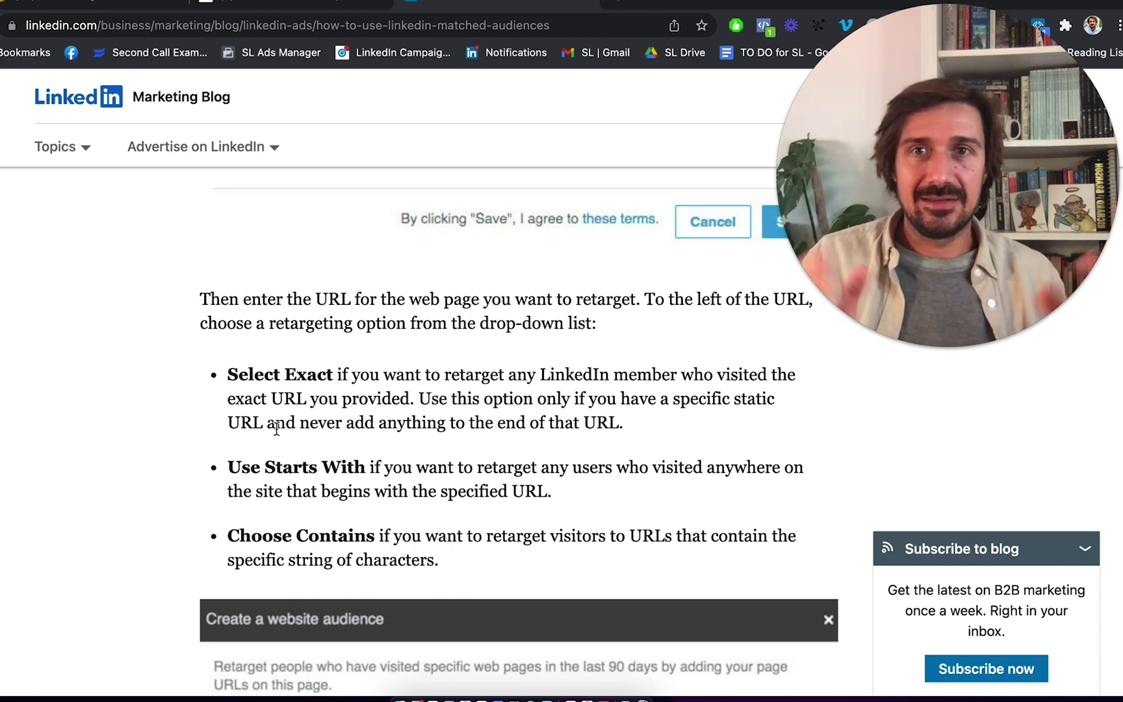
- Change the website audience rule from 'starts with' to 'contains', then reread the blog guide
click(470, 7)
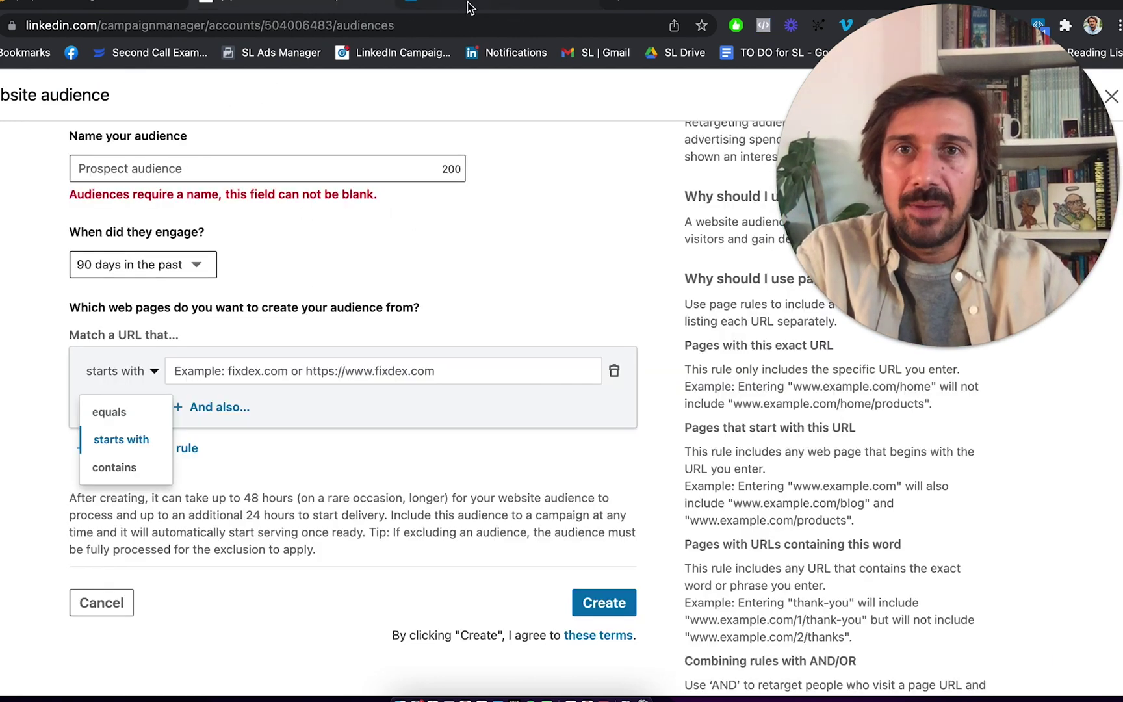
key(ctrl+shift+Tab)
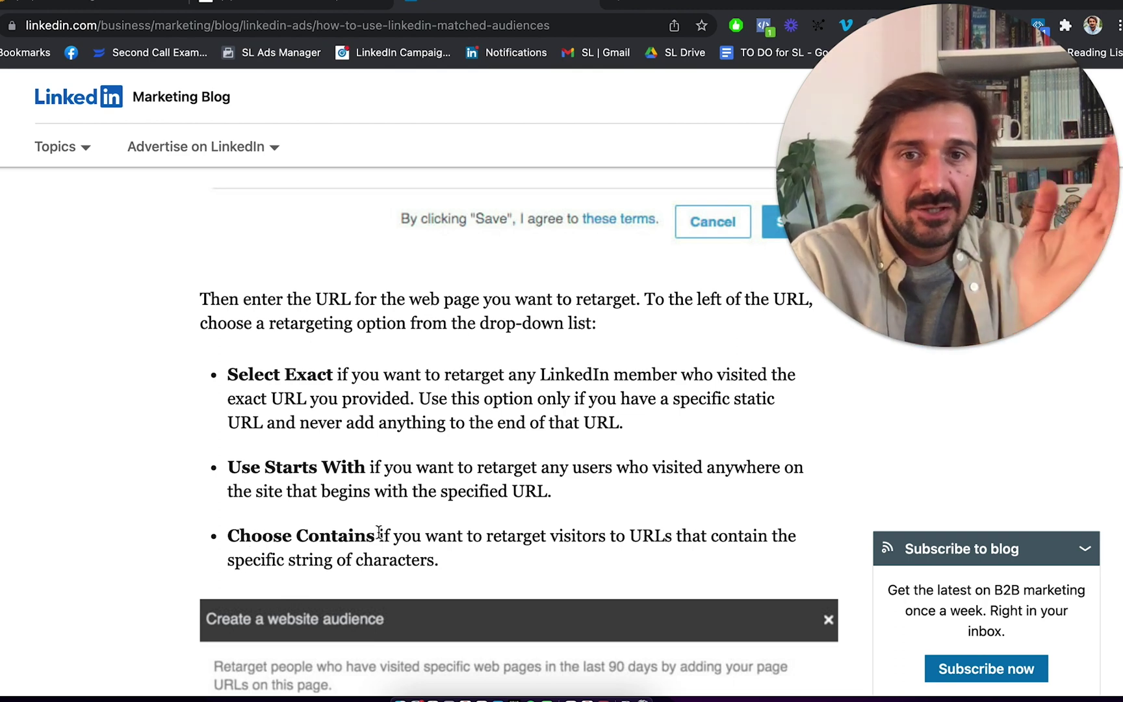
click(327, 9)
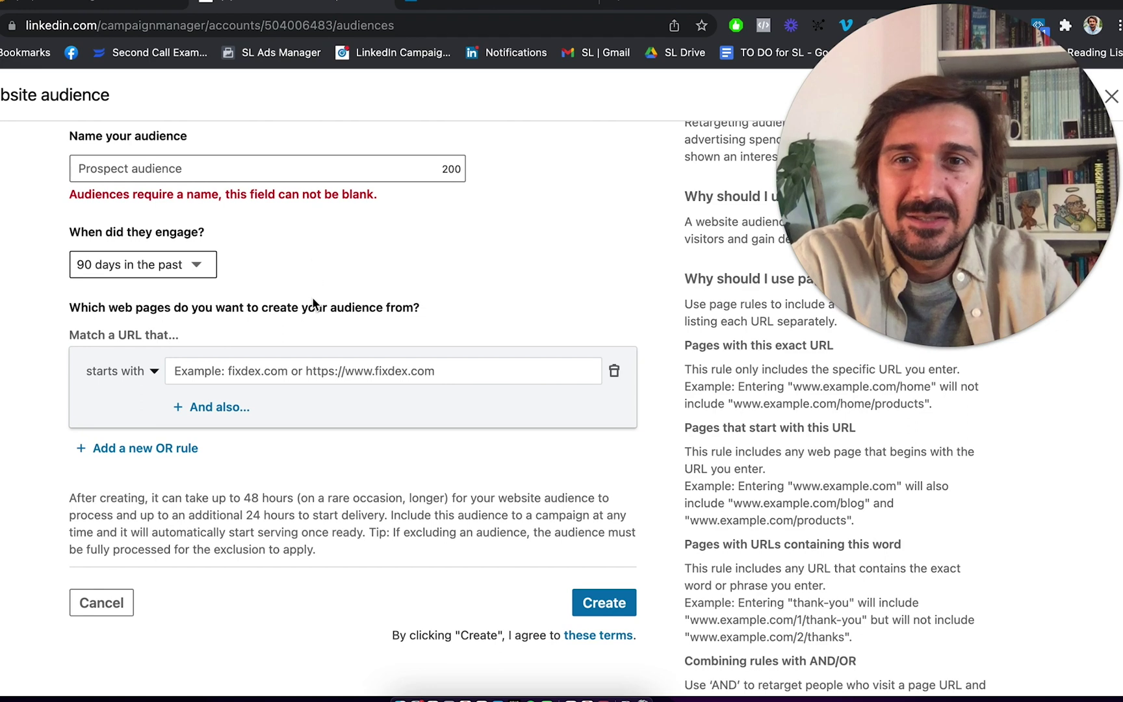
click(155, 365)
click(112, 466)
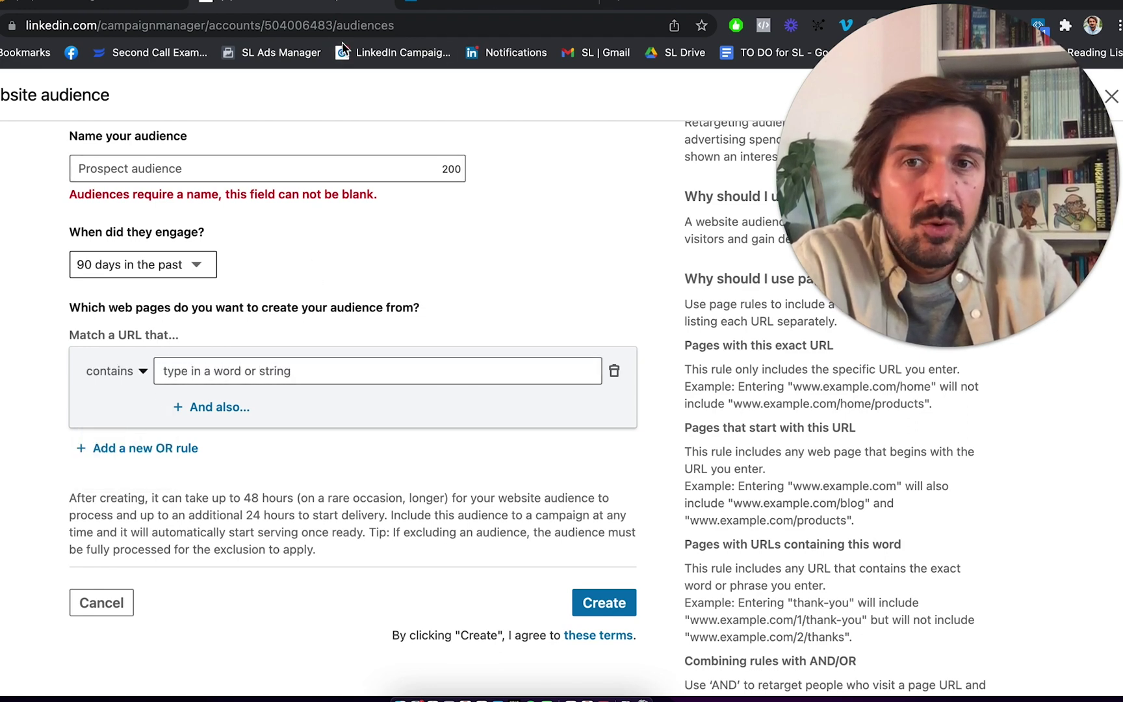
click(434, 3)
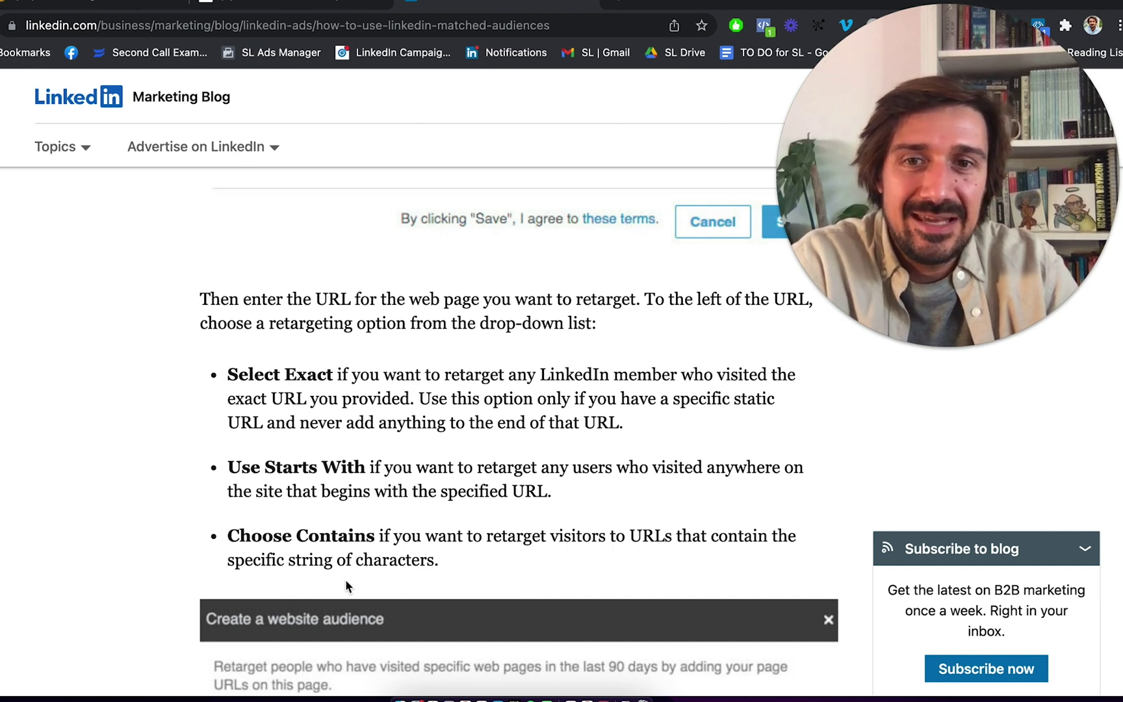
scroll(345, 585, down, 6)
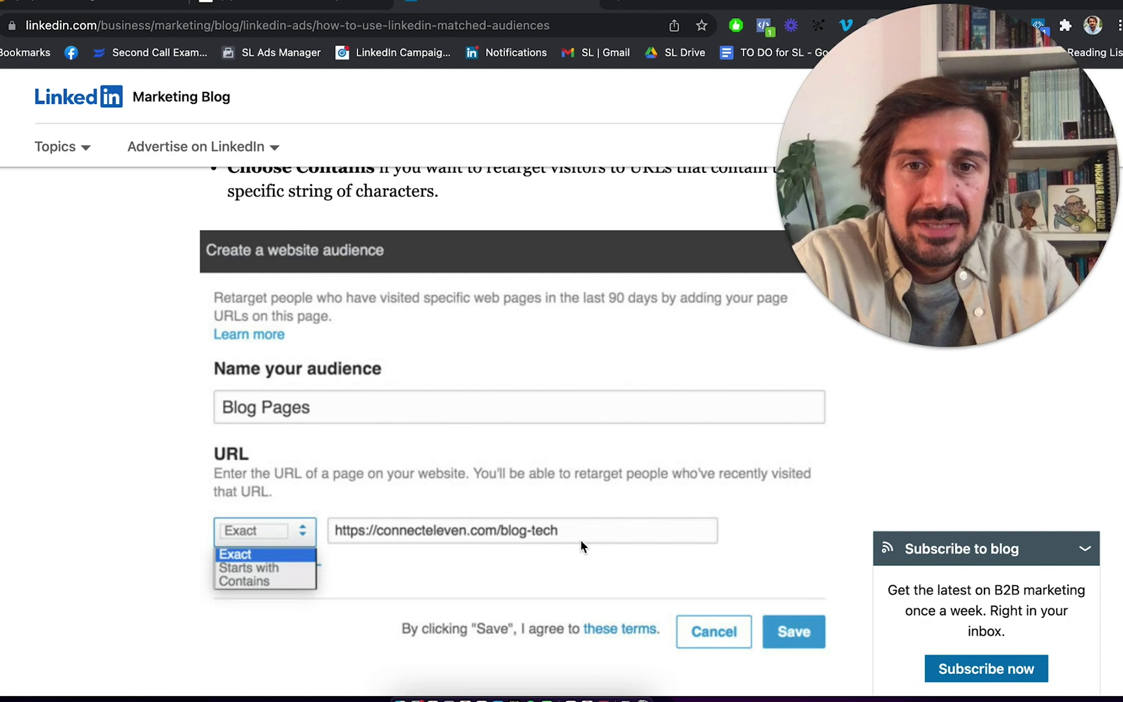
- Scroll through the blog's example website audience rules, then return to the Campaign Manager form
scroll(411, 538, down, 10)
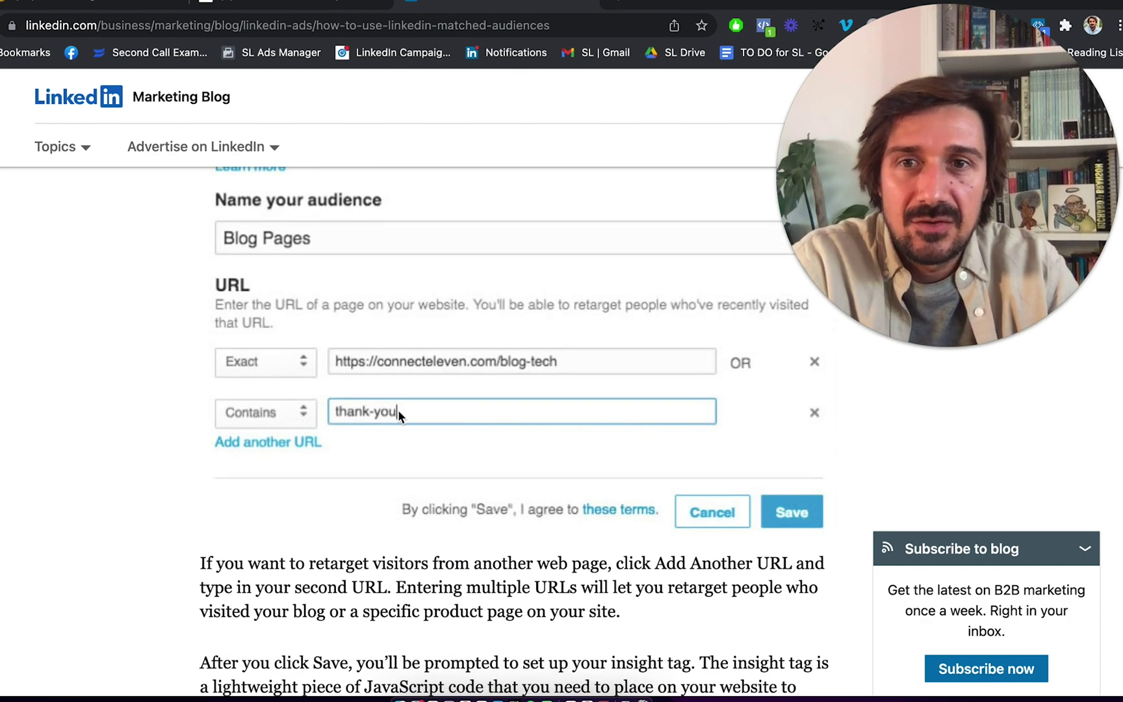
scroll(293, 376, up, 2)
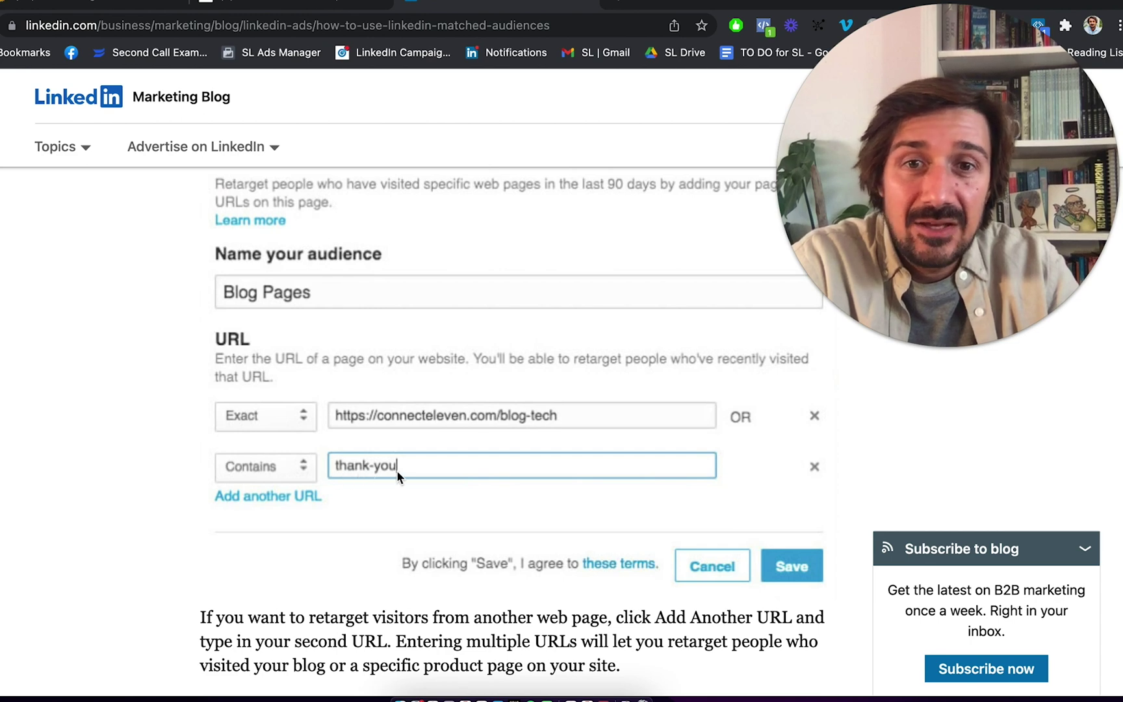
scroll(398, 455, down, 3)
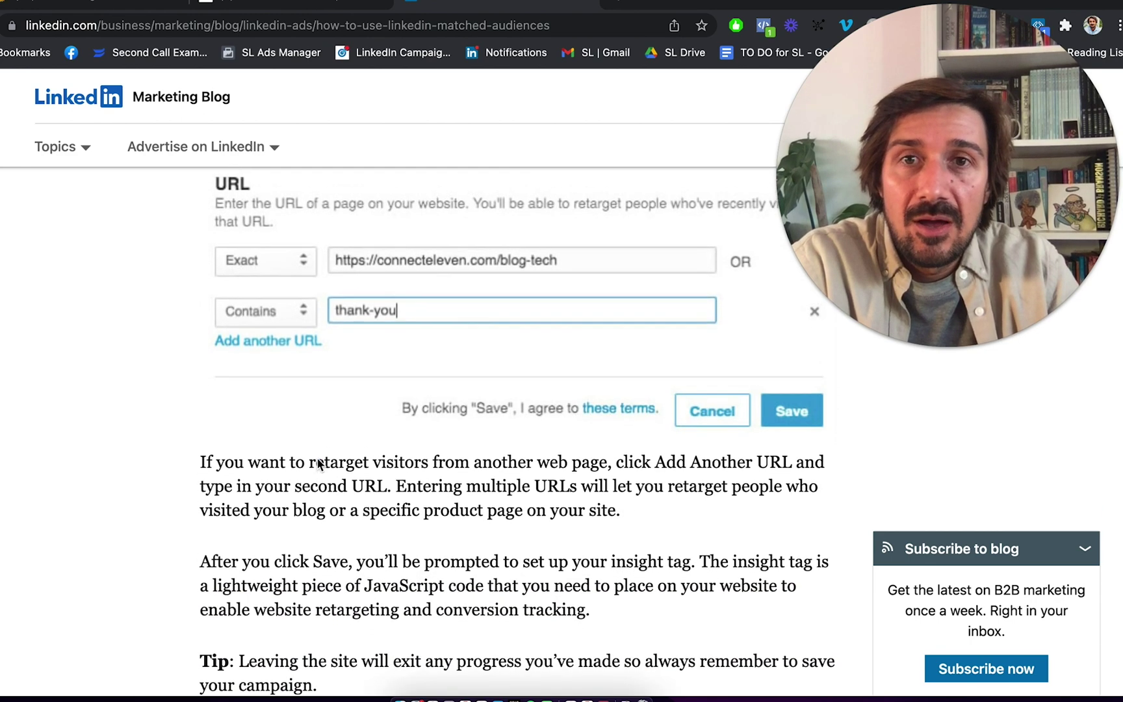
click(324, 3)
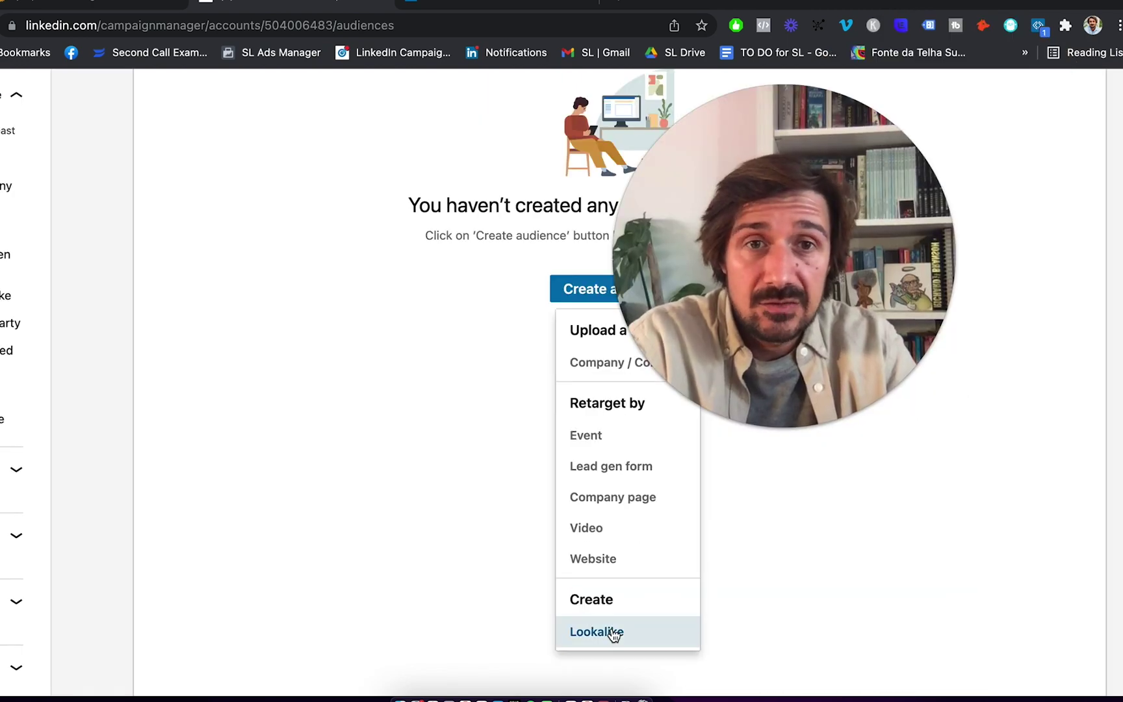
- Choose Lookalike from the Create audience menu to open the lookalike audience form
click(613, 636)
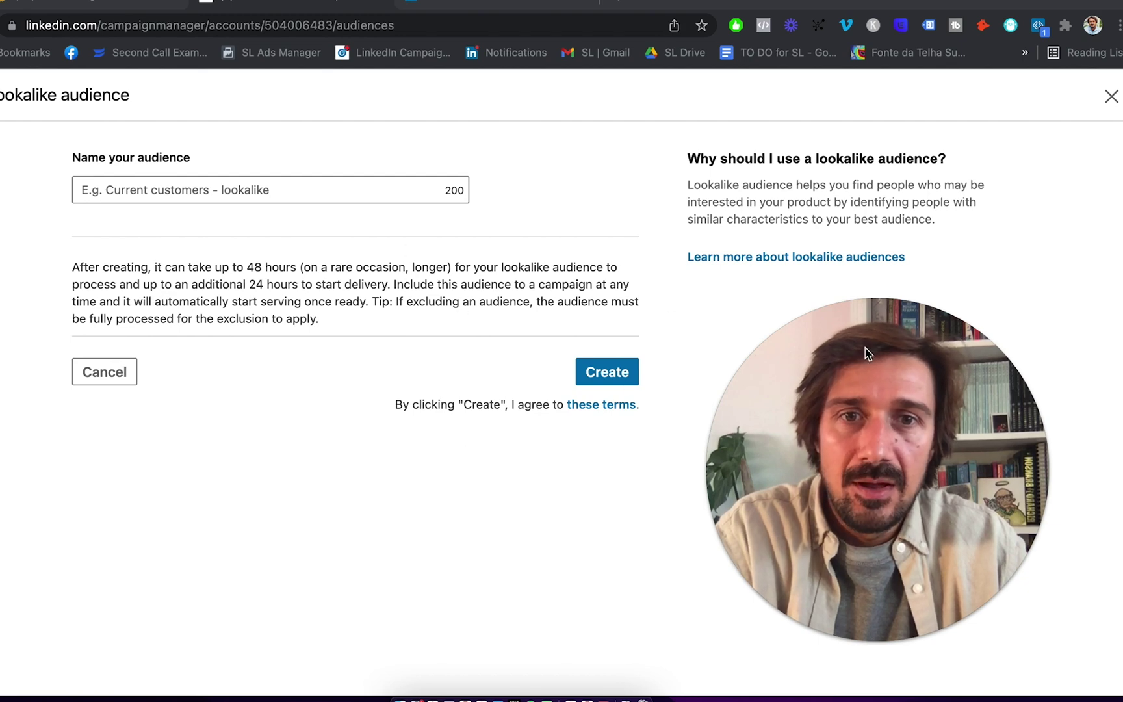
- Discard the unnamed lookalike form, review the audience types list, and return to the empty Matched Audiences header
click(1112, 97)
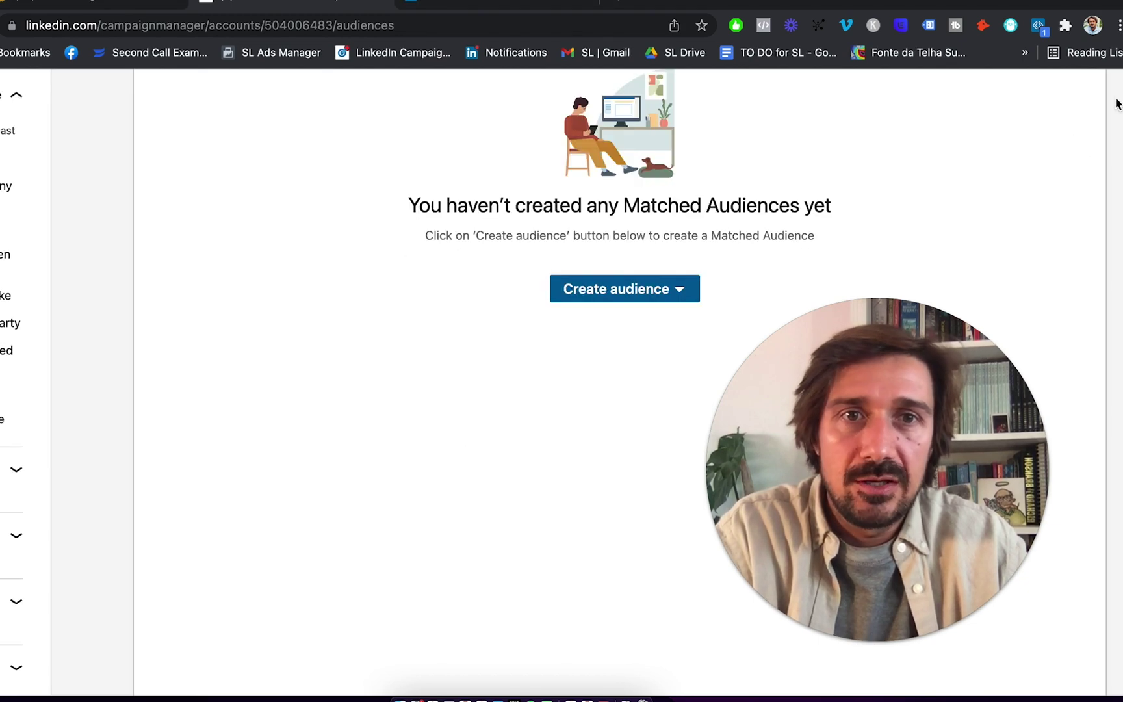
click(690, 296)
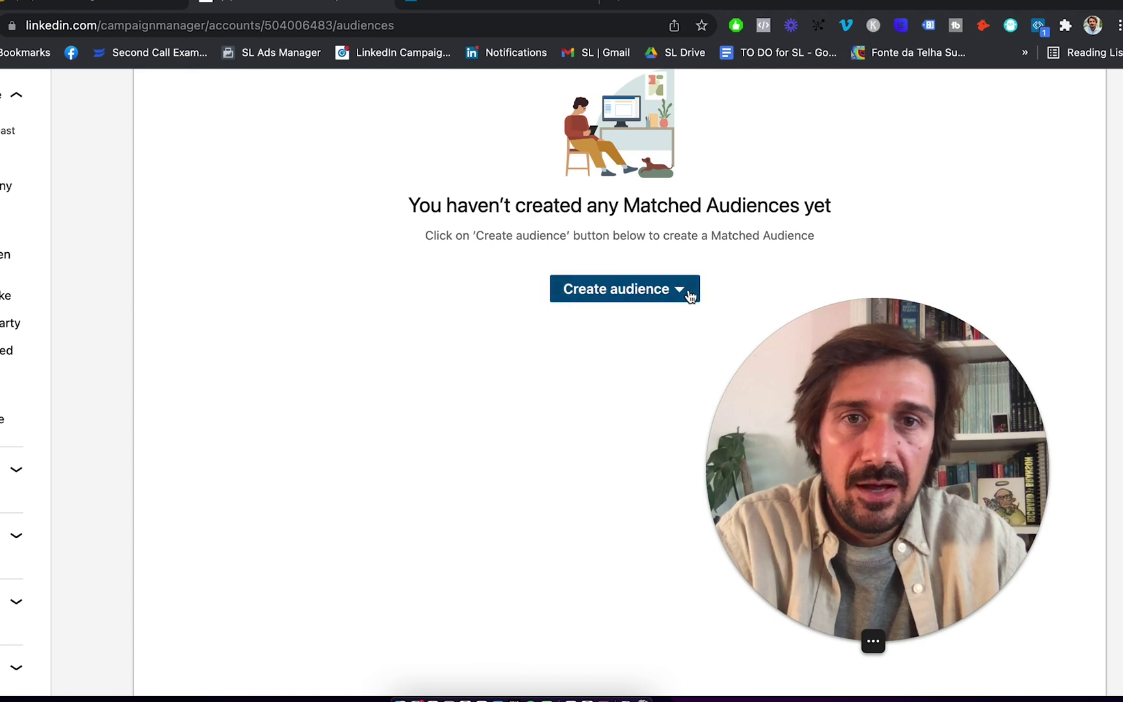
click(434, 341)
scroll(434, 342, up, 4)
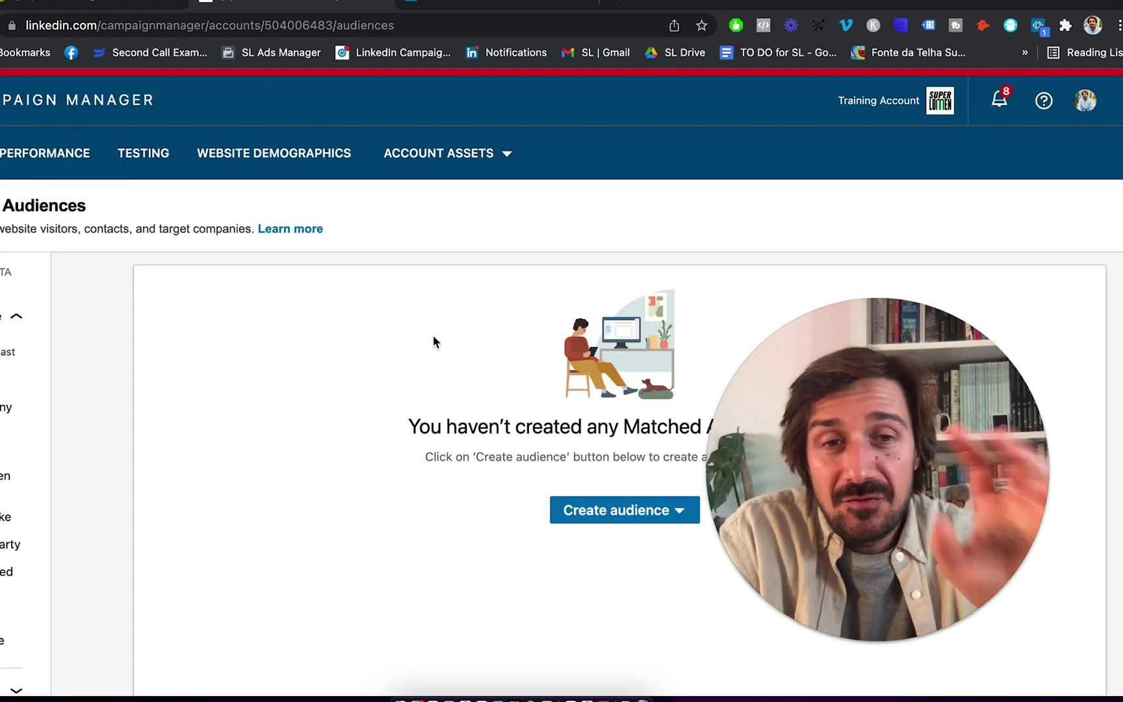